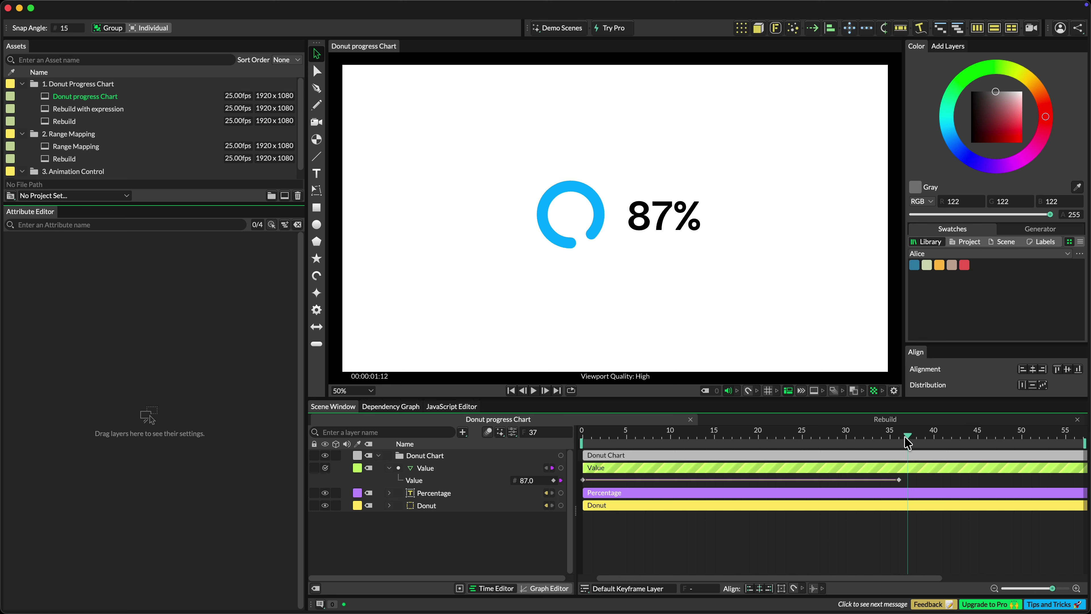
# Switch to the donut chart's Rebuild composition and add a Value behaviour layer
pyautogui.click(894, 424)
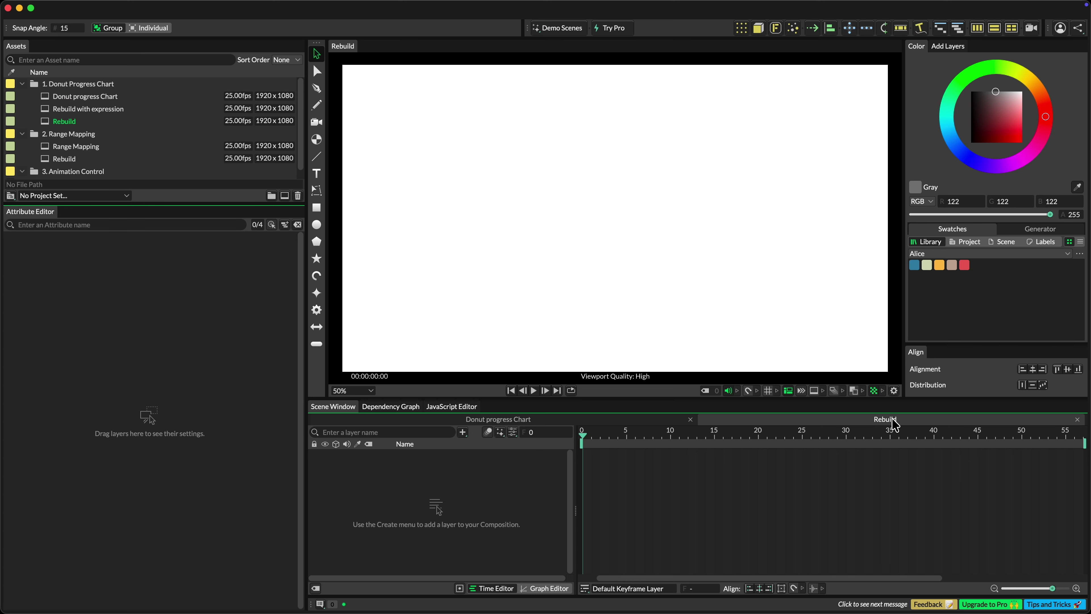
pyautogui.press('Tab')
pyautogui.write('valu')
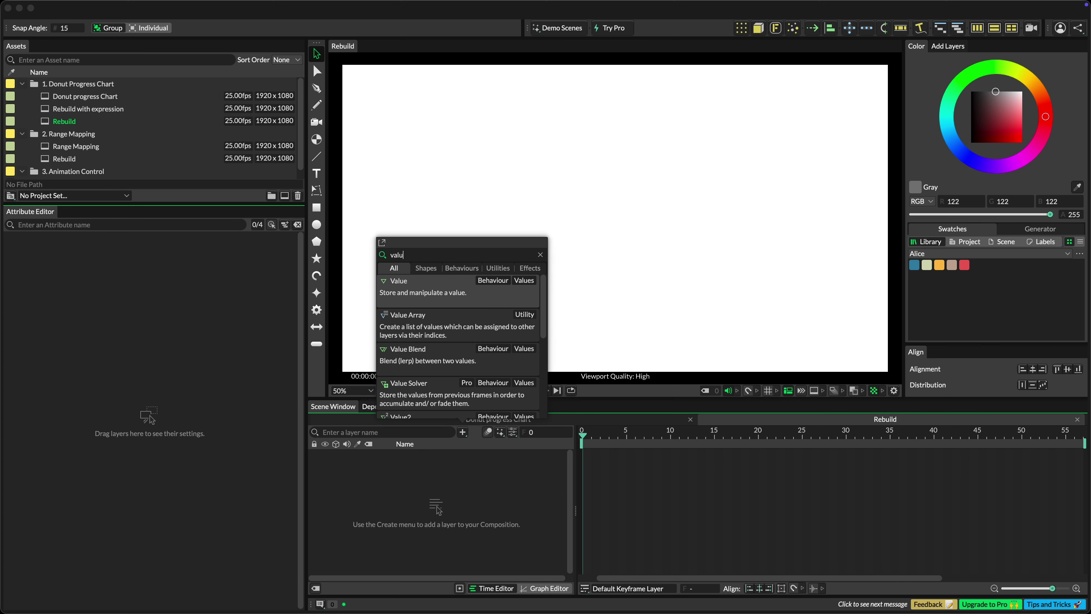
pyautogui.press('Return')
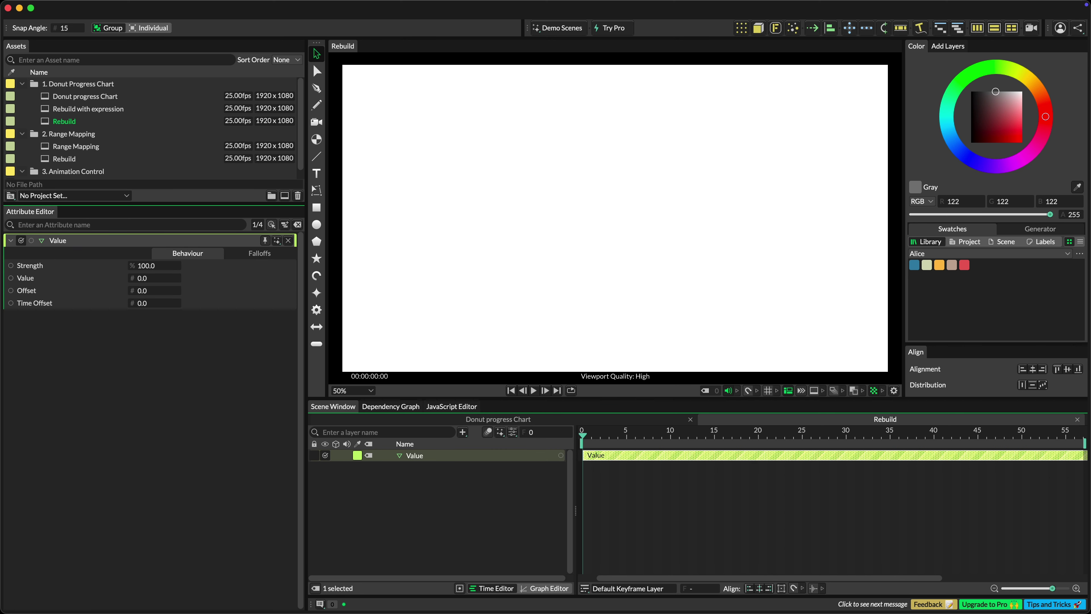
pyautogui.press('Tab')
pyautogui.write('anima')
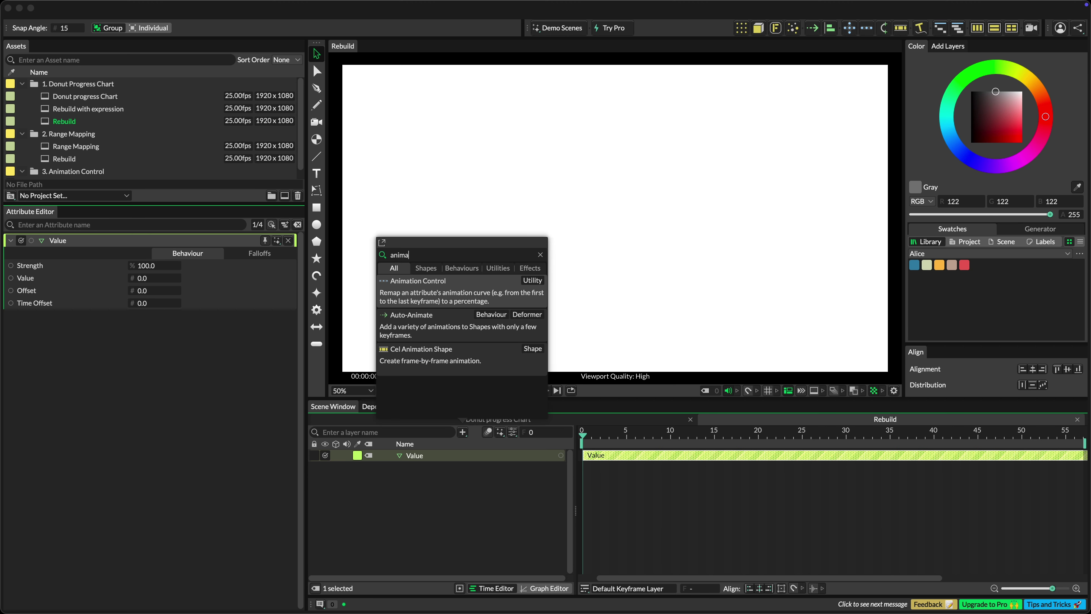
pyautogui.press('Return')
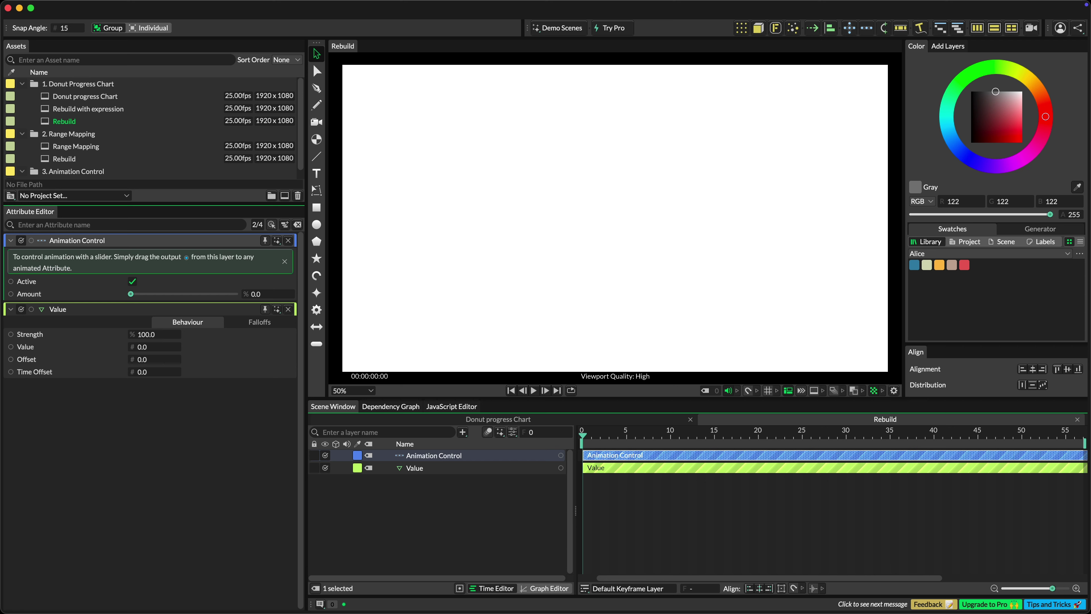
pyautogui.press('Delete')
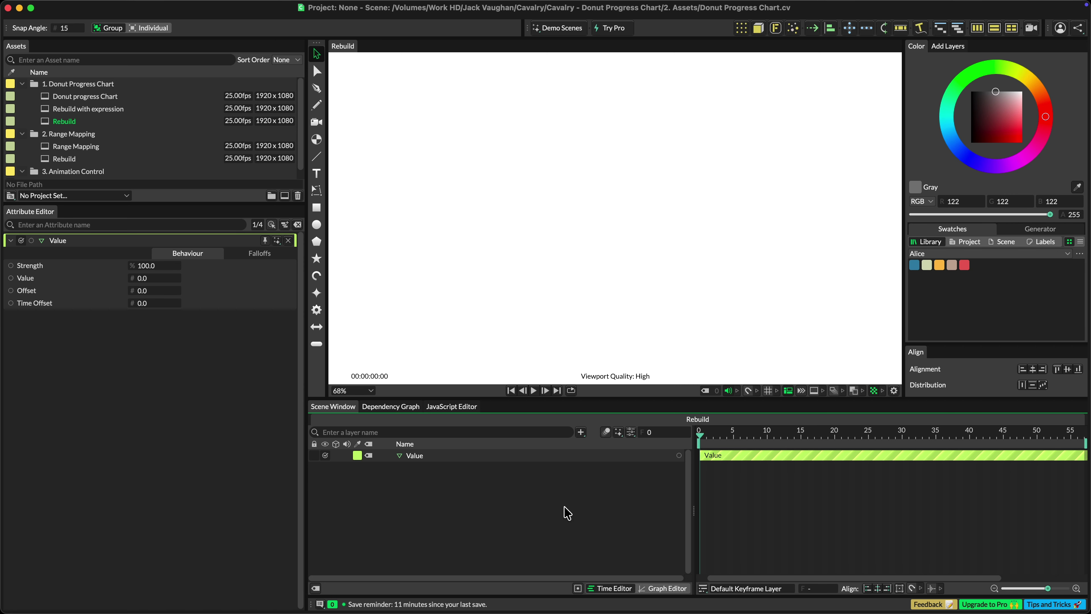
pyautogui.press('Tab')
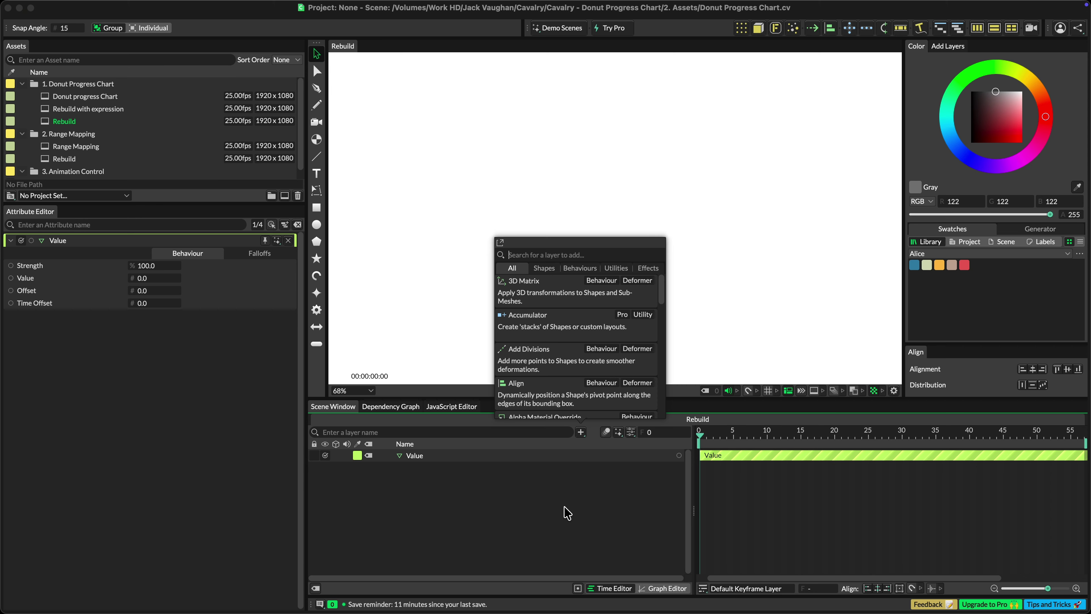
pyautogui.write('basic shape')
pyautogui.press('Return')
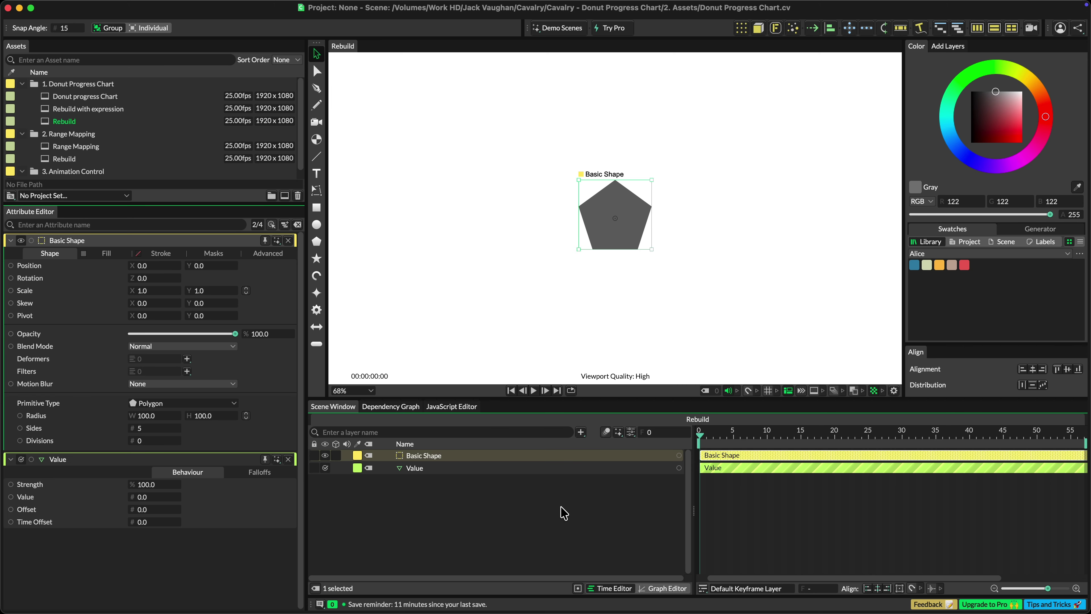
pyautogui.click(183, 402)
pyautogui.click(169, 476)
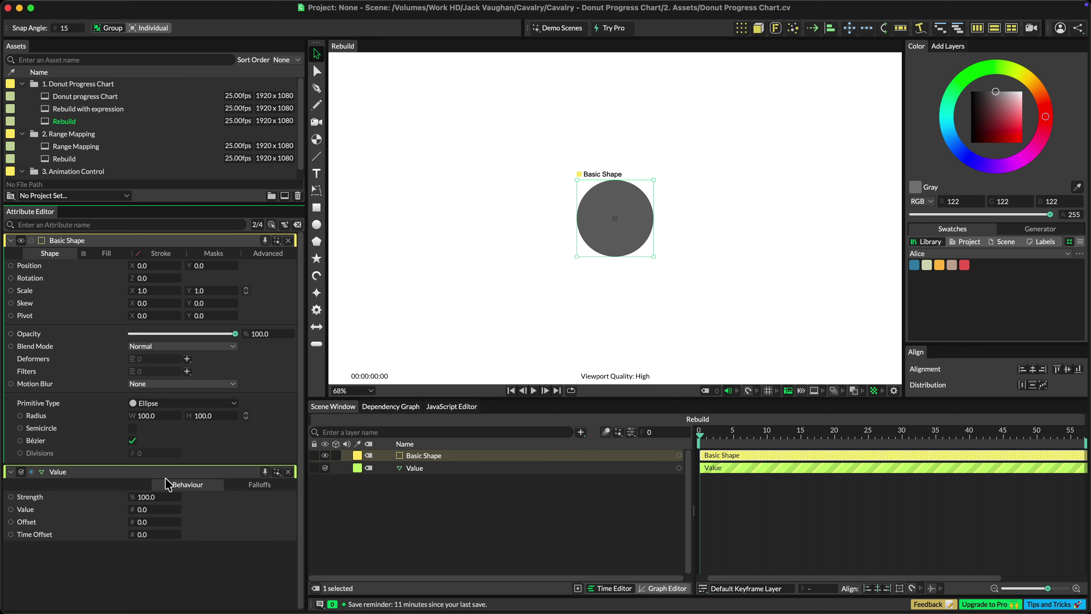
pyautogui.press('super+z')
pyautogui.press('super+z')
# Add an ellipse shape to the composition and turn off its fill
pyautogui.click(320, 225)
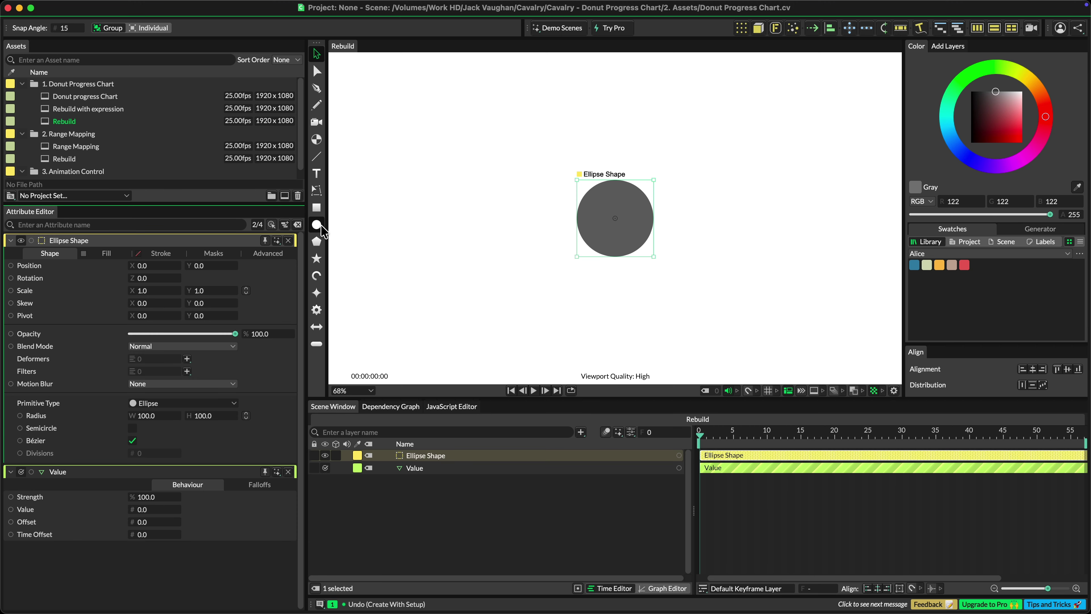
pyautogui.click(123, 253)
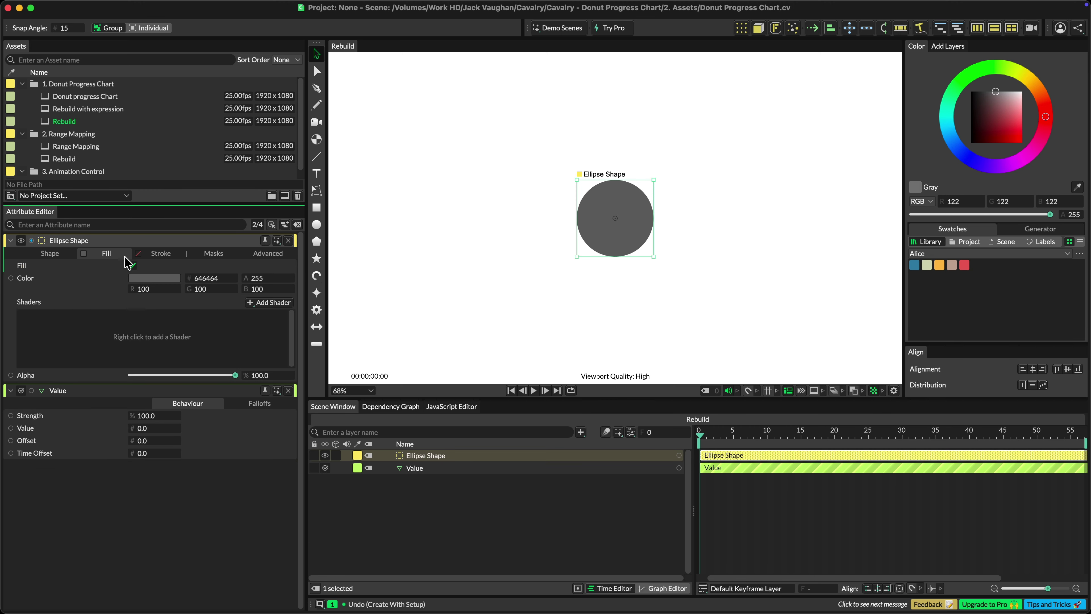
pyautogui.click(133, 265)
# Enable the ellipse's stroke with a width of 40 and the Round cap style
pyautogui.click(160, 253)
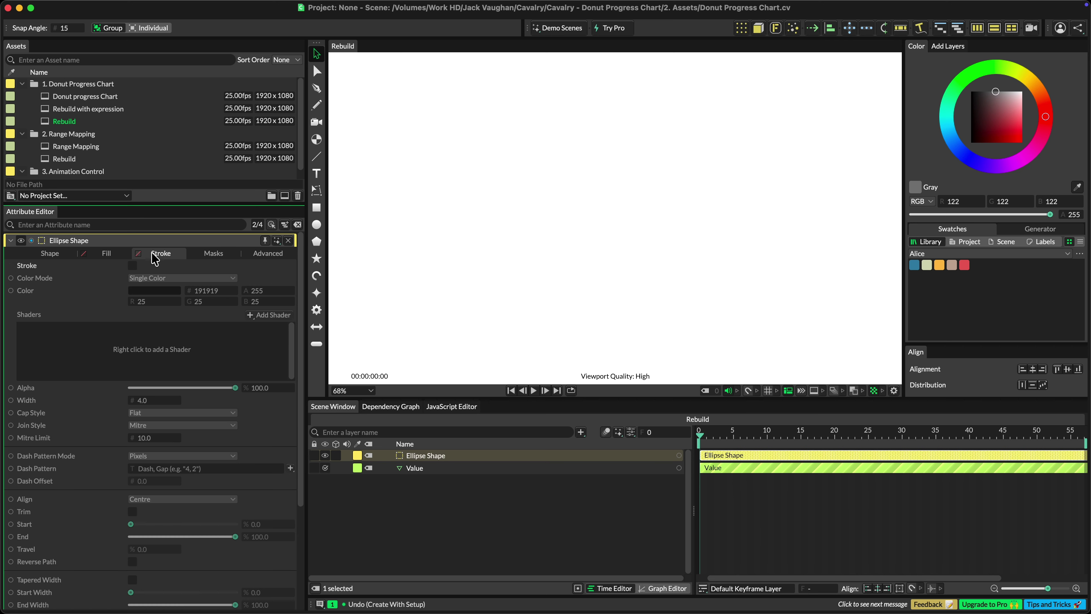
pyautogui.click(133, 265)
pyautogui.click(143, 399)
pyautogui.write('40')
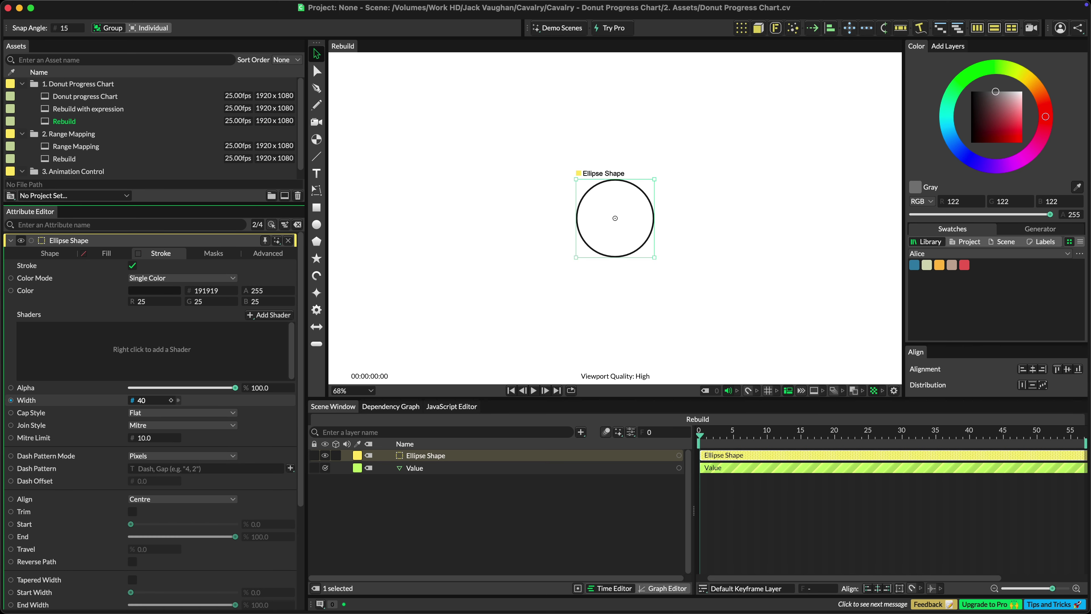
pyautogui.press('Return')
pyautogui.click(146, 413)
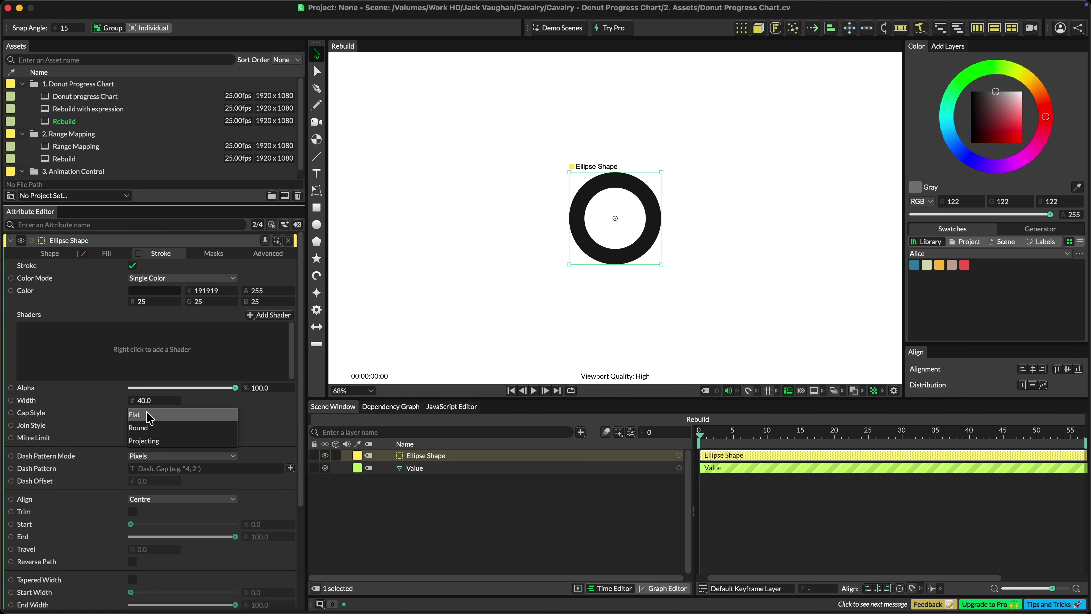
pyautogui.click(152, 428)
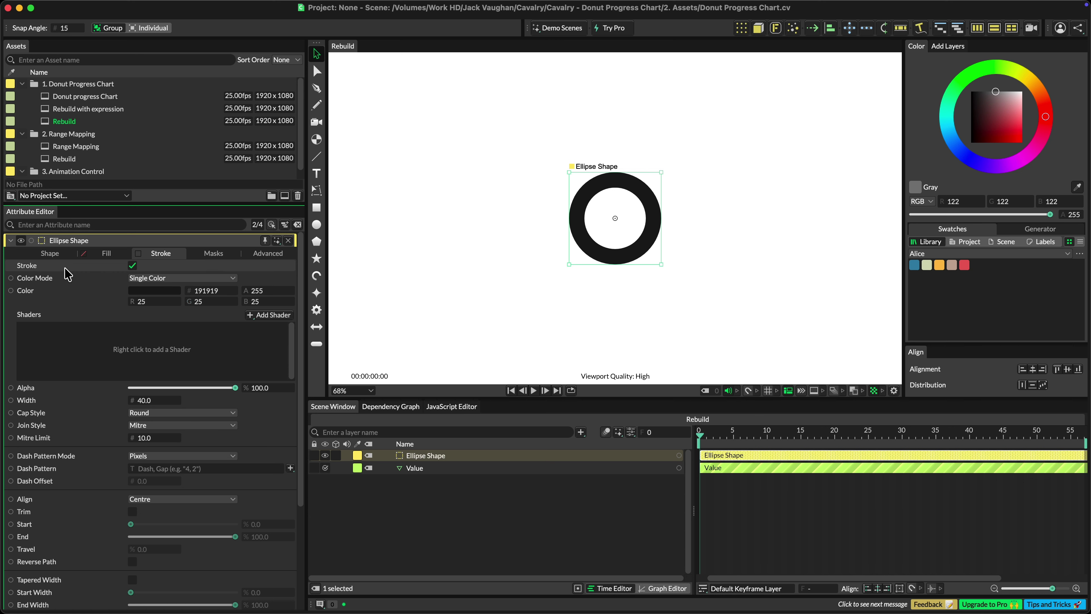
# Set the ellipse's radius to 200 for both width and height
pyautogui.click(59, 256)
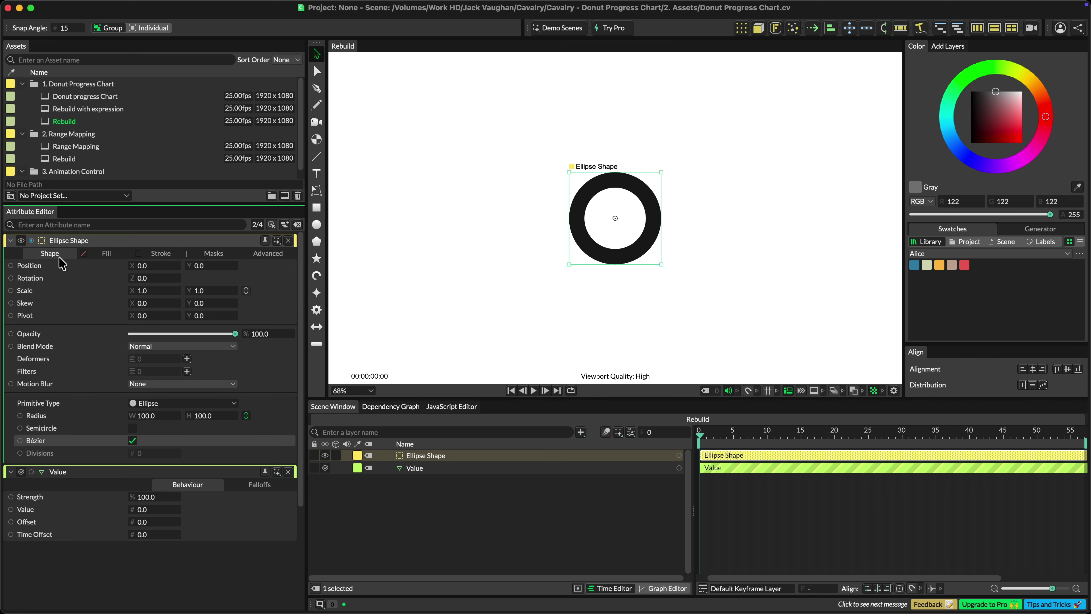
pyautogui.click(149, 415)
pyautogui.write('200')
pyautogui.press('Return')
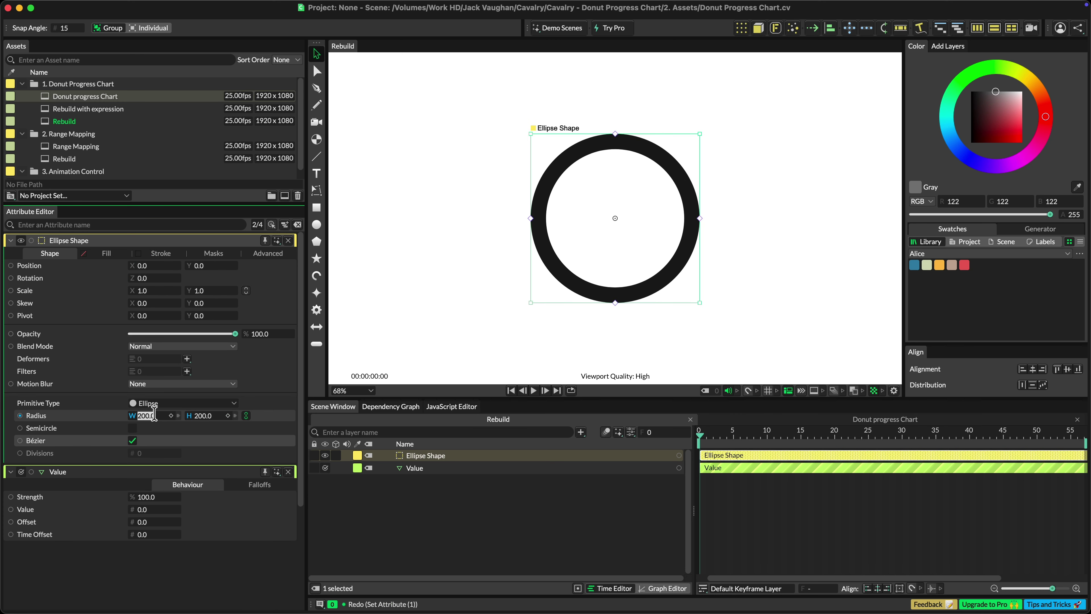
# Enable Trim on the ellipse's stroke and raise the trim start to 17%
pyautogui.click(163, 253)
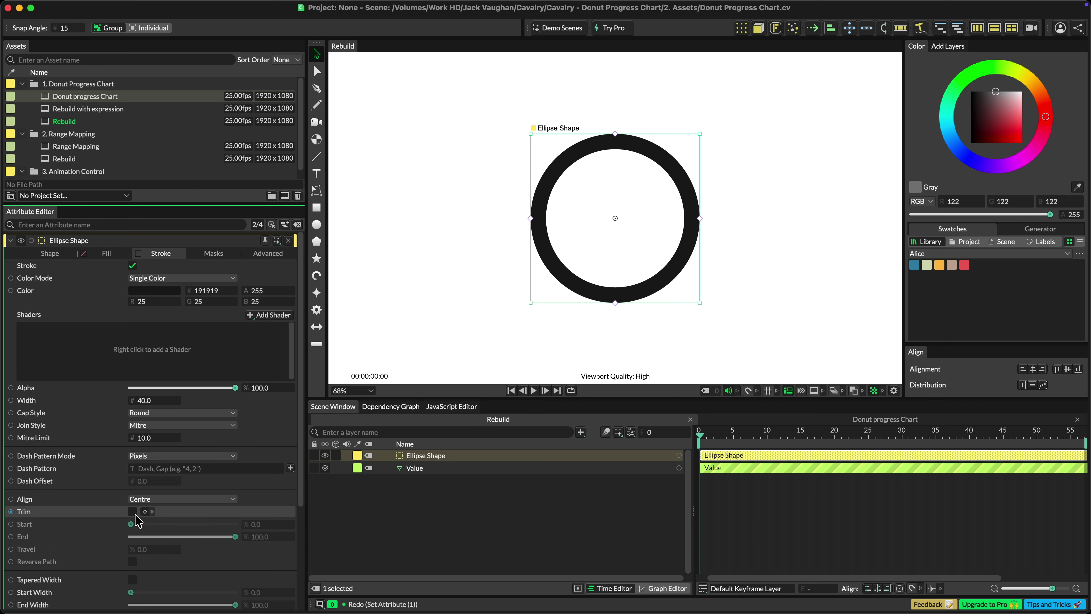
pyautogui.click(132, 511)
pyautogui.moveTo(131, 524)
pyautogui.mouseDown()
pyautogui.moveTo(212, 525)
pyautogui.moveTo(149, 526)
pyautogui.mouseUp()
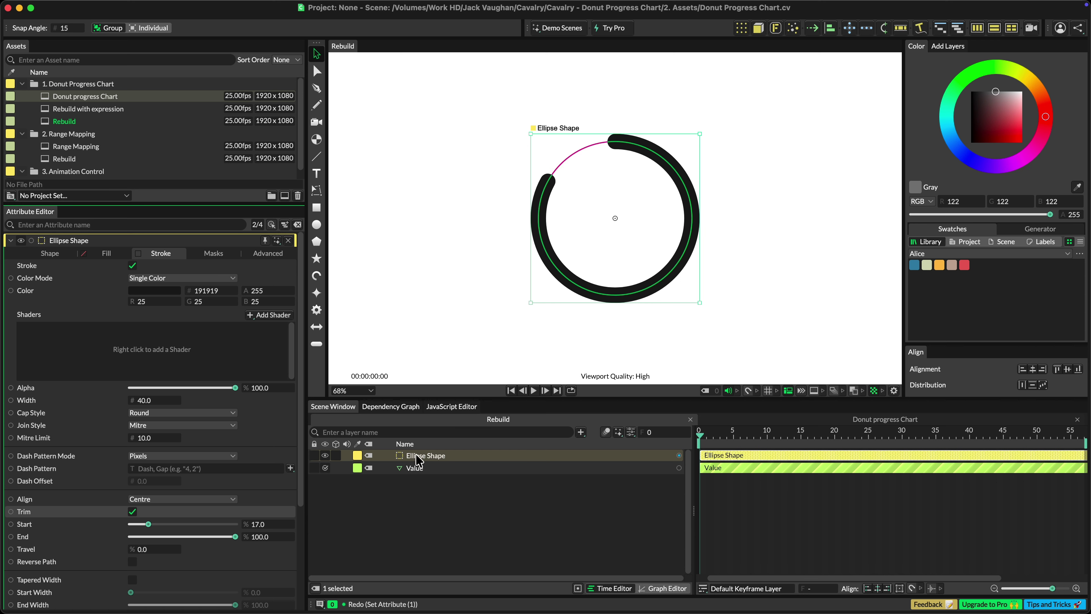
# Set the stroke's trim travel to 50% and reduce the trim start slightly
pyautogui.click(161, 548)
pyautogui.write('50')
pyautogui.press('Return')
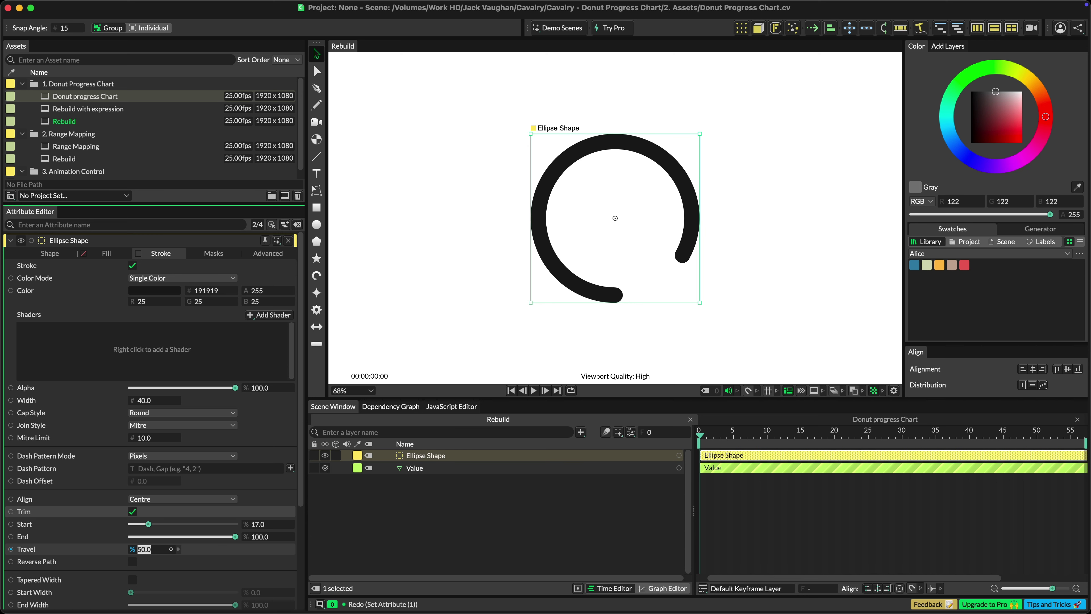
pyautogui.click(149, 523)
pyautogui.moveTo(150, 525)
pyautogui.mouseDown()
pyautogui.moveTo(229, 529)
pyautogui.moveTo(137, 528)
pyautogui.moveTo(145, 534)
pyautogui.mouseUp()
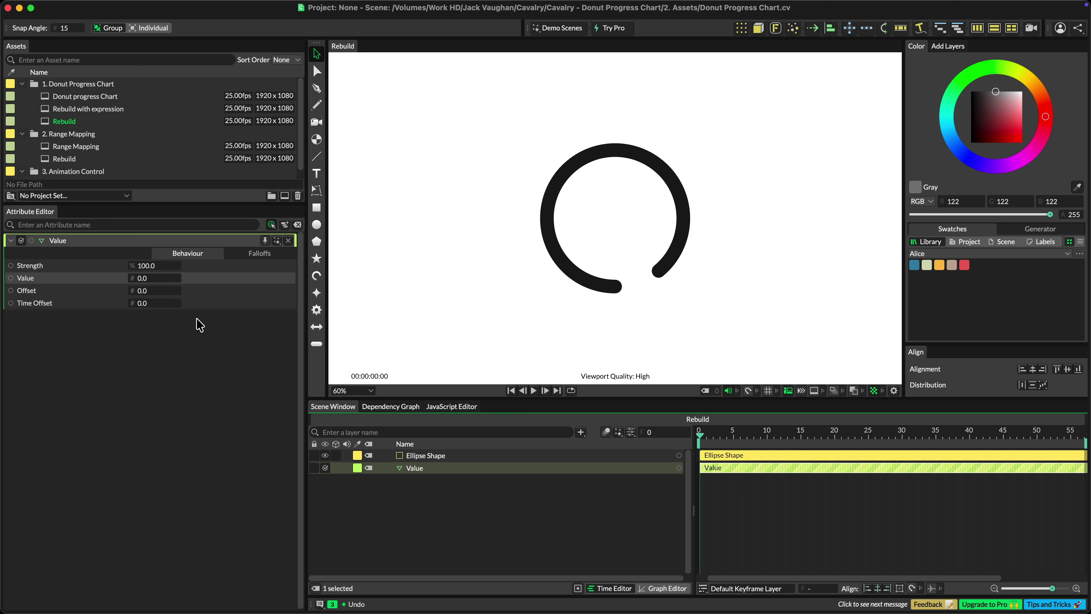
# Keyframe the Value layer's value from 0 at frame 0 to 100 at frame 15
pyautogui.click(171, 278)
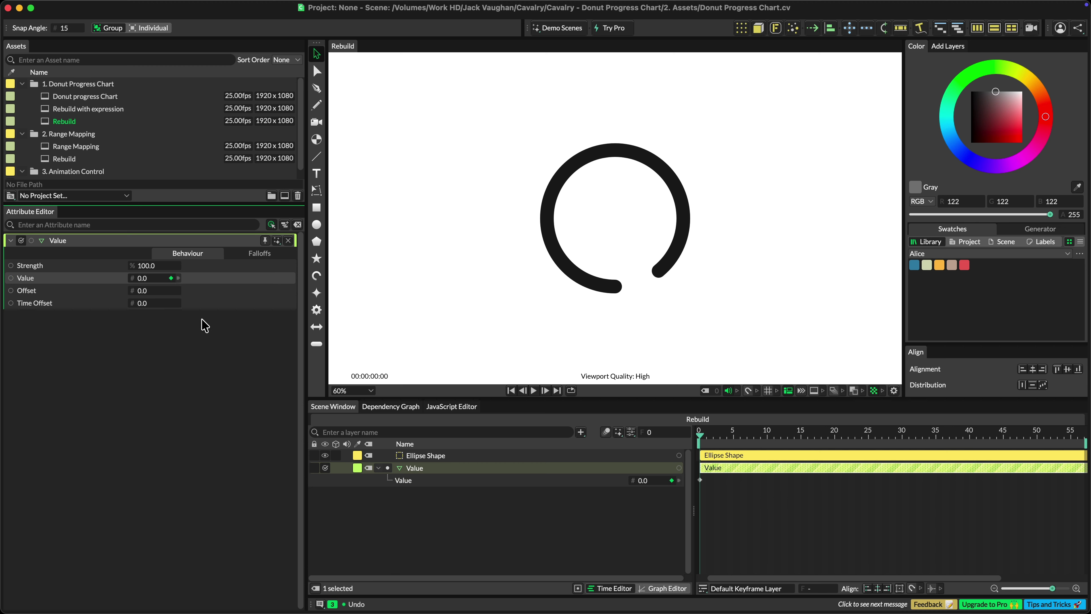
pyautogui.click(801, 435)
pyautogui.click(644, 480)
pyautogui.write('100')
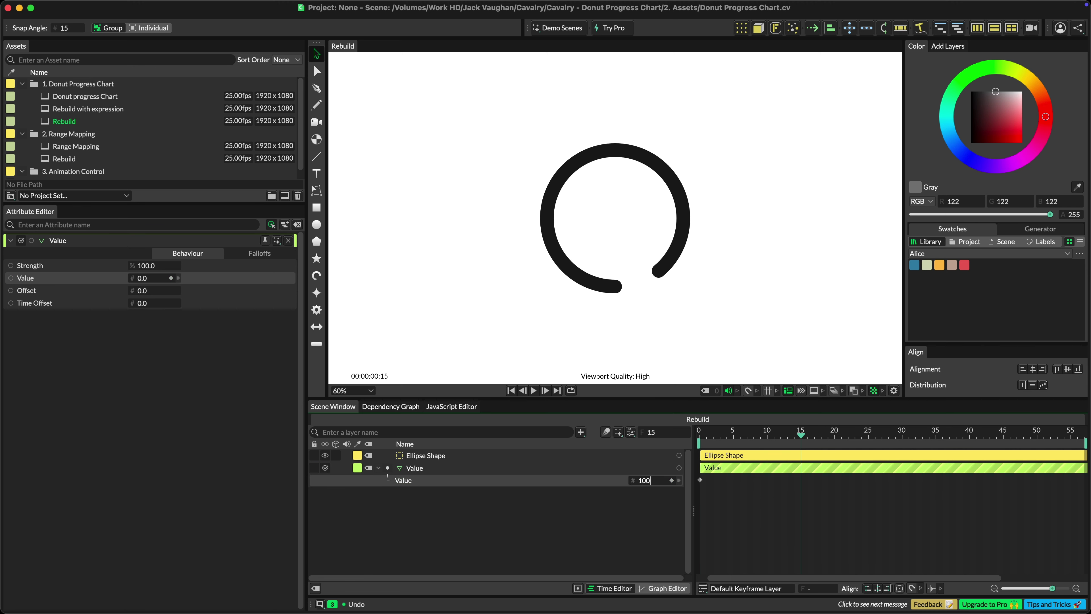
pyautogui.press('Return')
# Connect the Value layer to the ellipse's stroke trim Start and preview the first frames
pyautogui.click(610, 455)
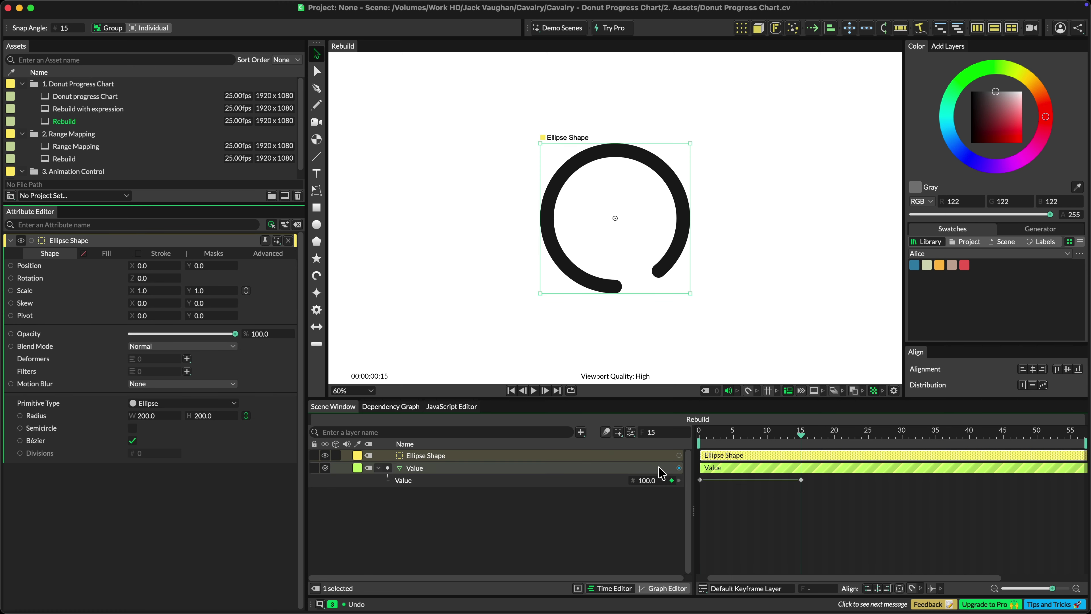
pyautogui.moveTo(679, 468)
pyautogui.mouseDown()
pyautogui.moveTo(519, 455)
pyautogui.moveTo(229, 331)
pyautogui.moveTo(160, 253)
pyautogui.moveTo(82, 478)
pyautogui.moveTo(27, 525)
pyautogui.mouseUp()
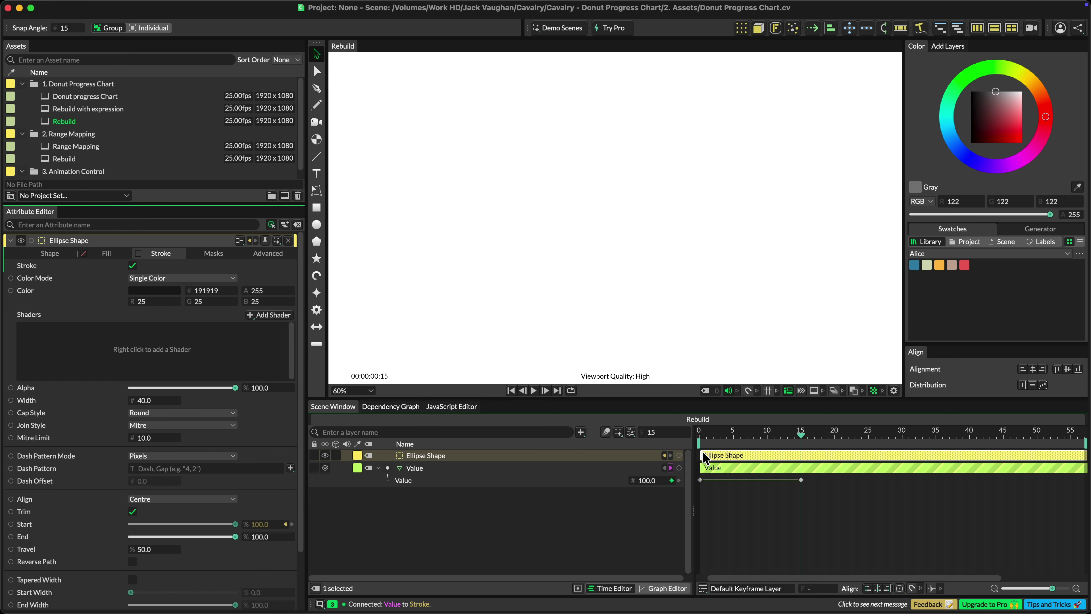
pyautogui.moveTo(709, 435)
pyautogui.mouseDown()
pyautogui.moveTo(788, 437)
pyautogui.moveTo(724, 440)
pyautogui.mouseUp()
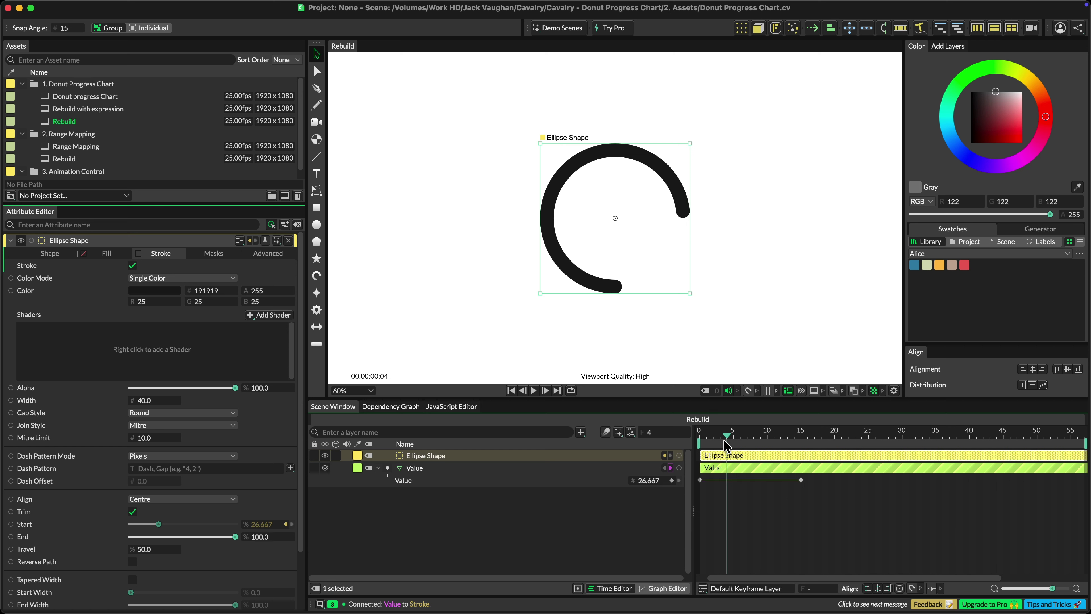
# Add the expression 100-value to the ellipse's trim Start and preview the animation
pyautogui.rightClick(75, 529)
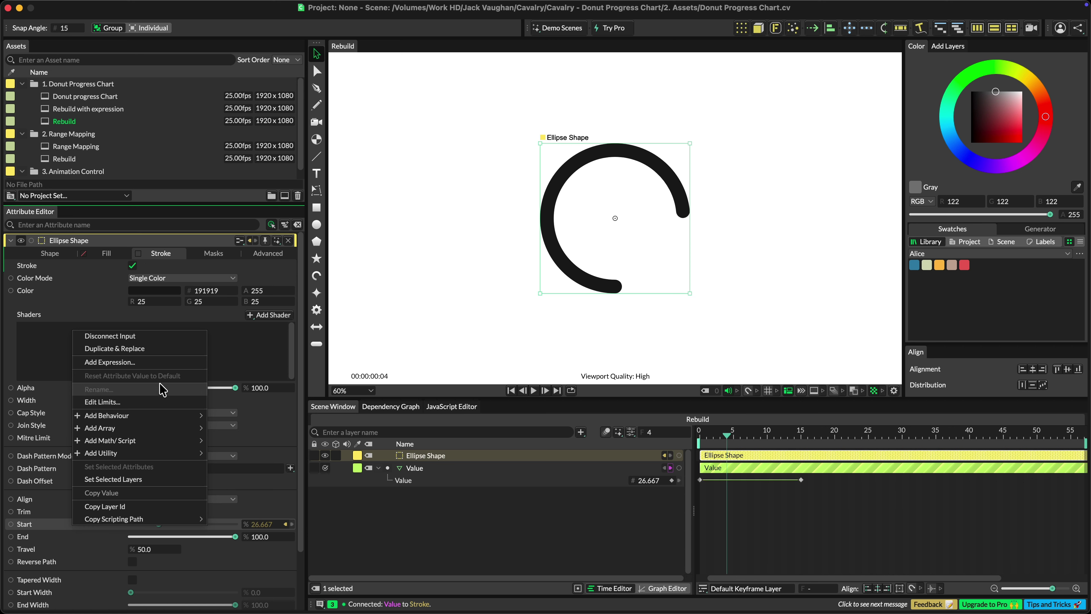
pyautogui.click(171, 368)
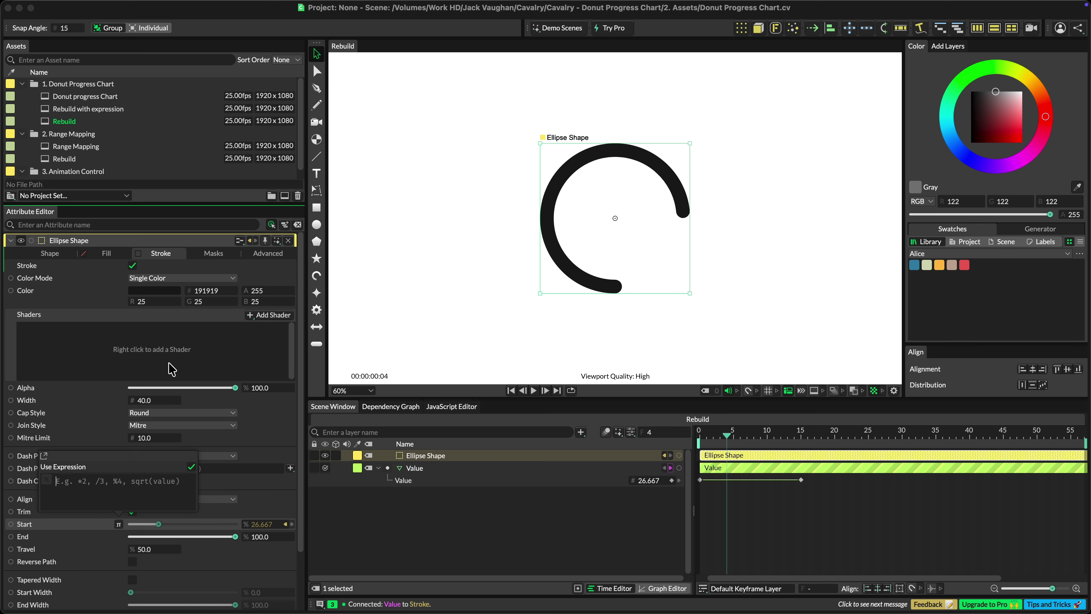
pyautogui.write('100-value')
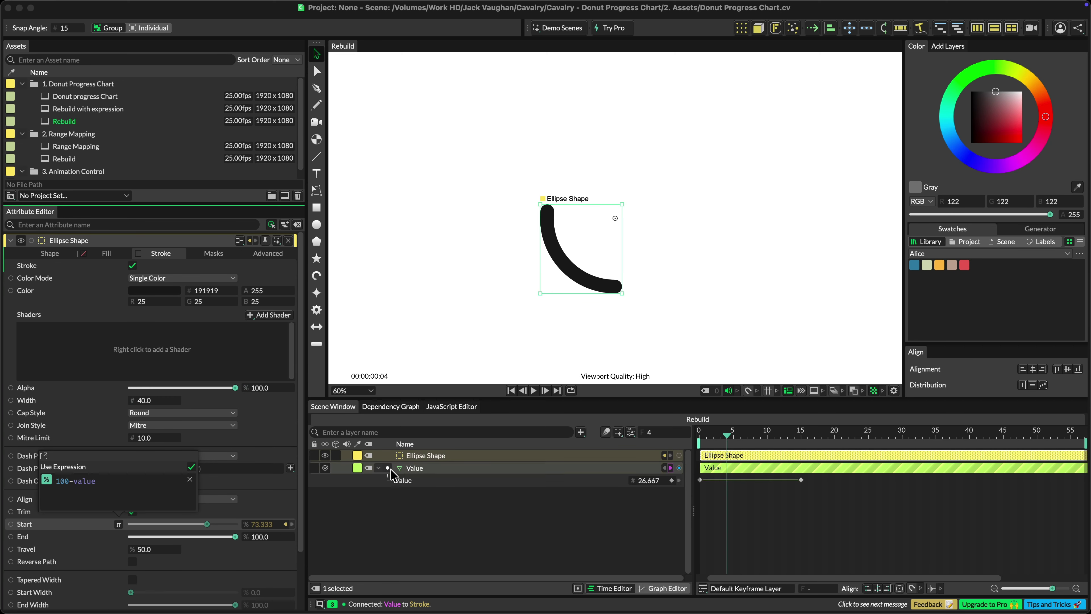
pyautogui.moveTo(709, 438)
pyautogui.mouseDown()
pyautogui.moveTo(792, 442)
pyautogui.moveTo(718, 457)
pyautogui.mouseUp()
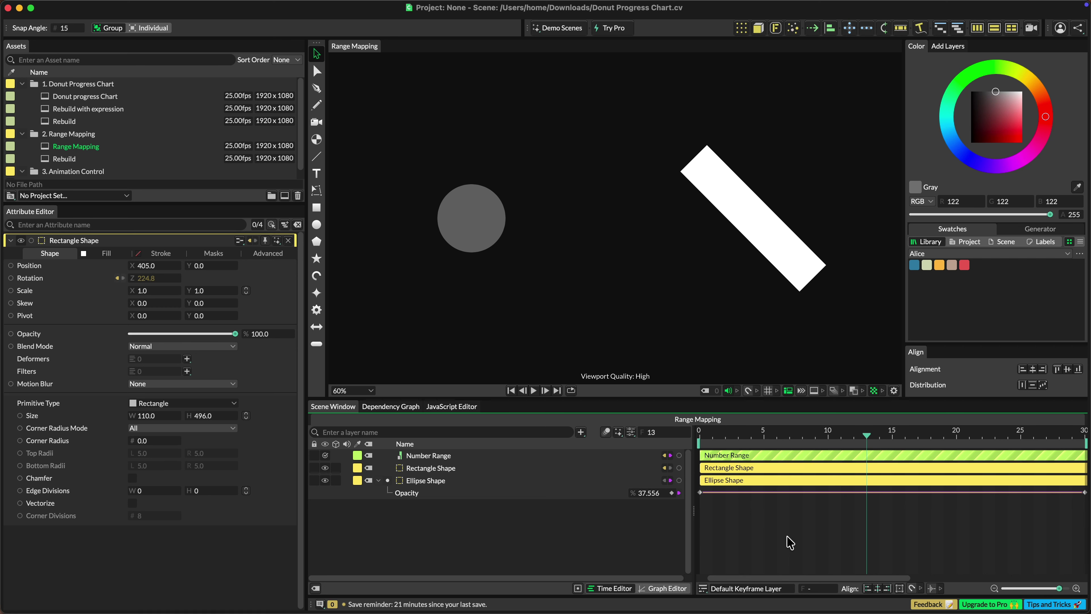
# Open the Rebuild composition in the 2. Range Mapping folder and add a Number Range layer
pyautogui.press('space')
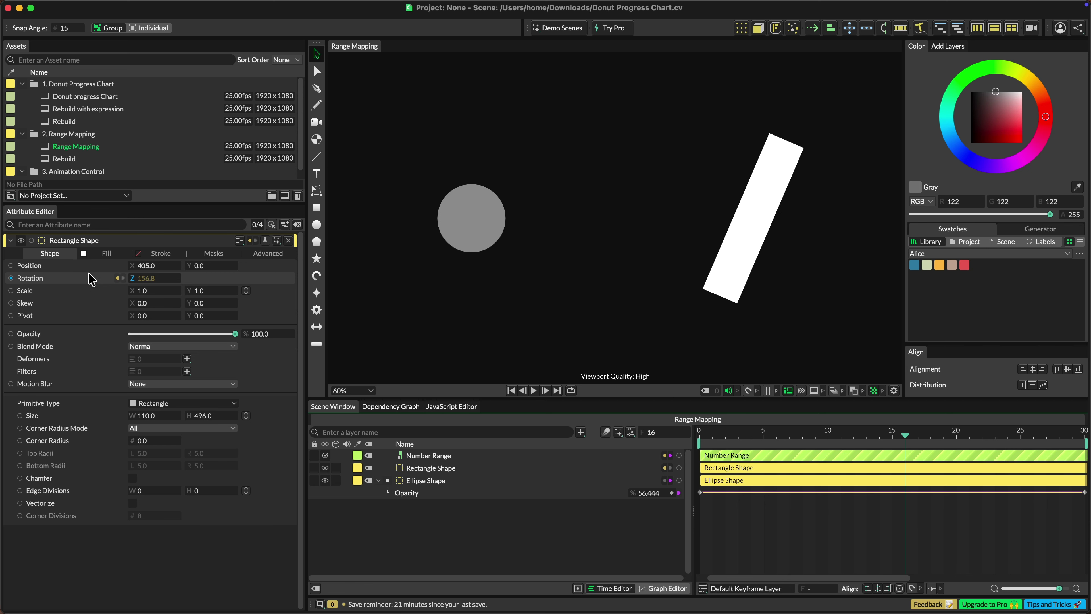
pyautogui.doubleClick(76, 159)
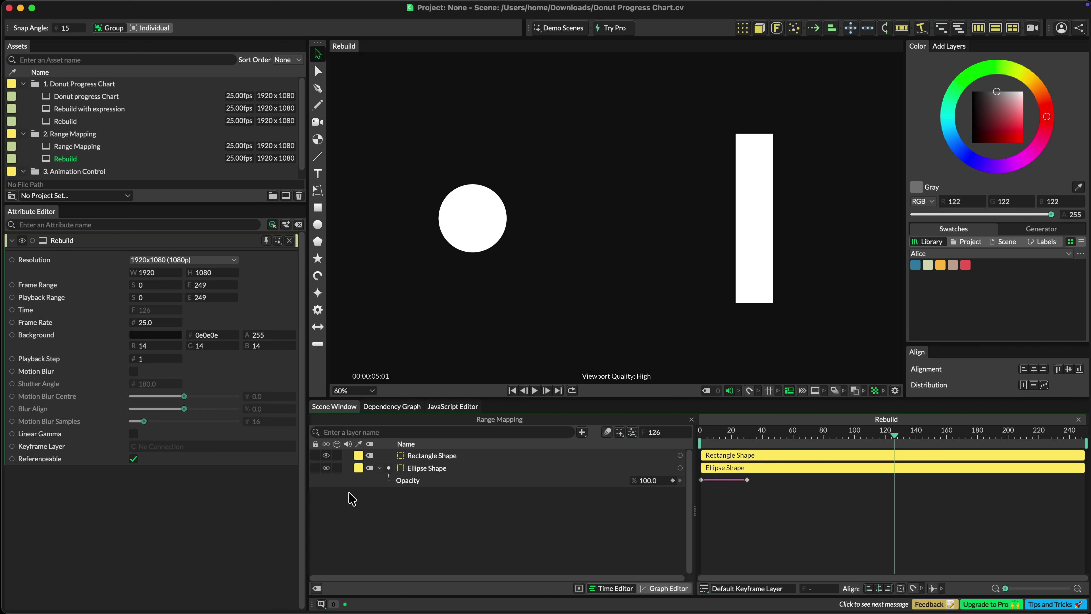
pyautogui.press('Tab')
pyautogui.write('range')
pyautogui.press('Return')
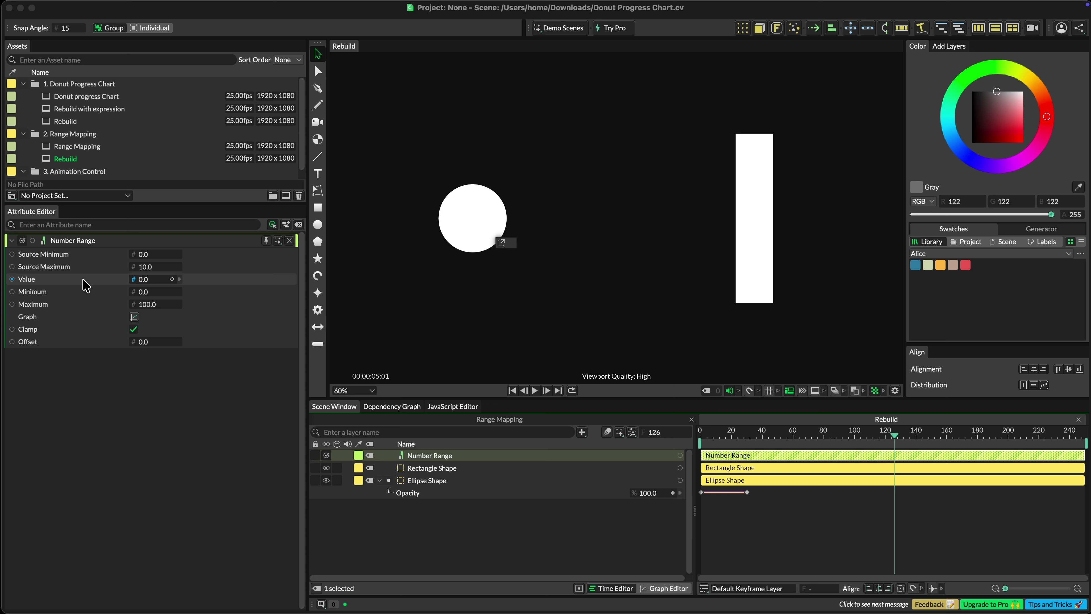
# Set the Number Range layer's Source Maximum to 100
pyautogui.click(153, 267)
pyautogui.write('1')
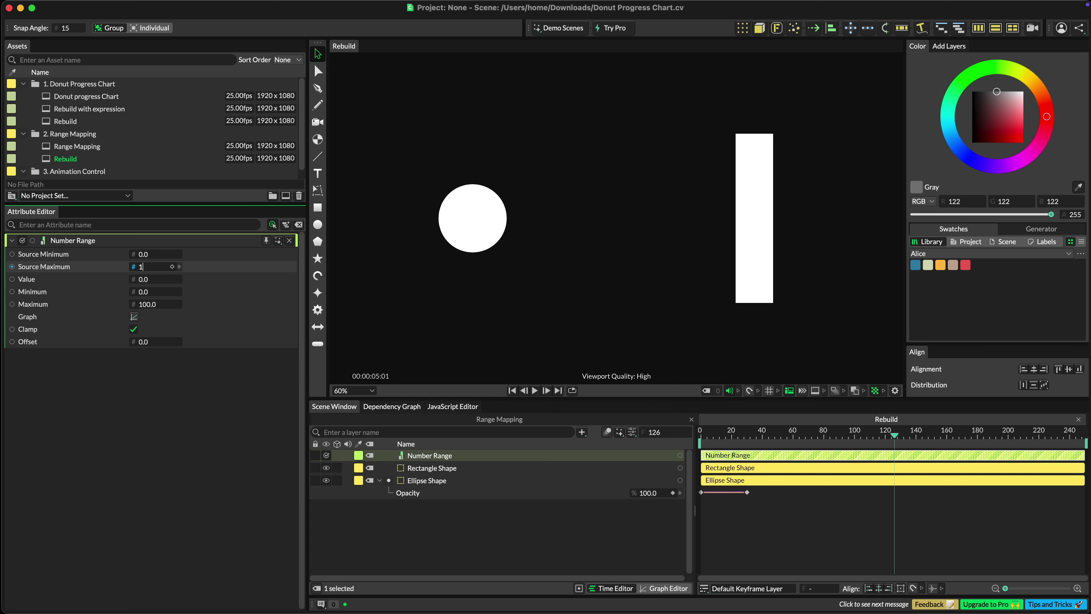
pyautogui.write('00')
pyautogui.press('Return')
# Try out a rotation on the rectangle and set the Number Range layer's Maximum to 360
pyautogui.click(423, 468)
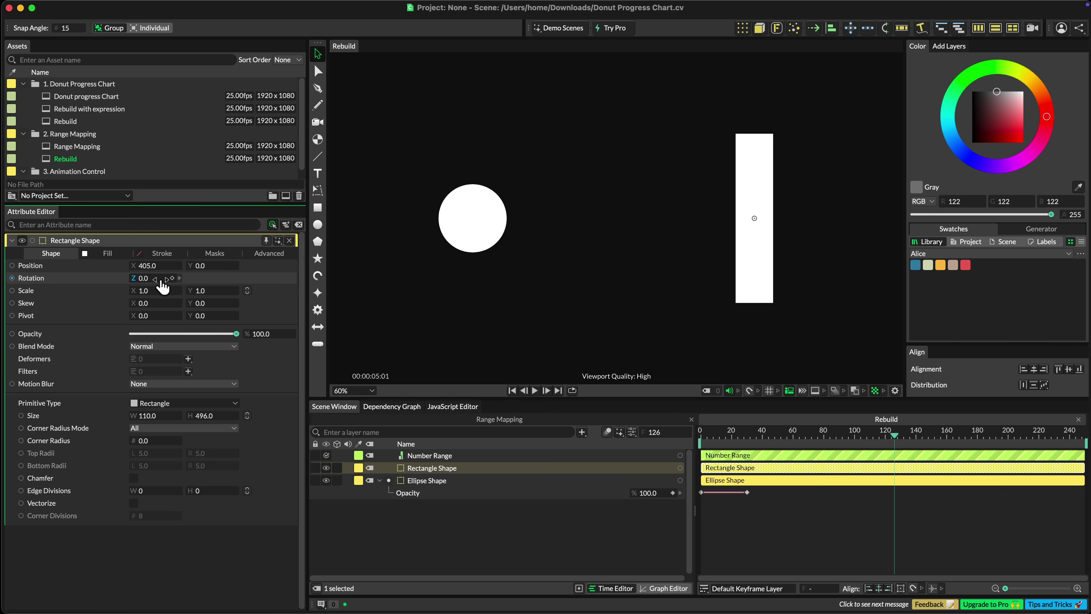
pyautogui.moveTo(161, 281); pyautogui.dragTo(377, 305)
pyautogui.click(451, 459)
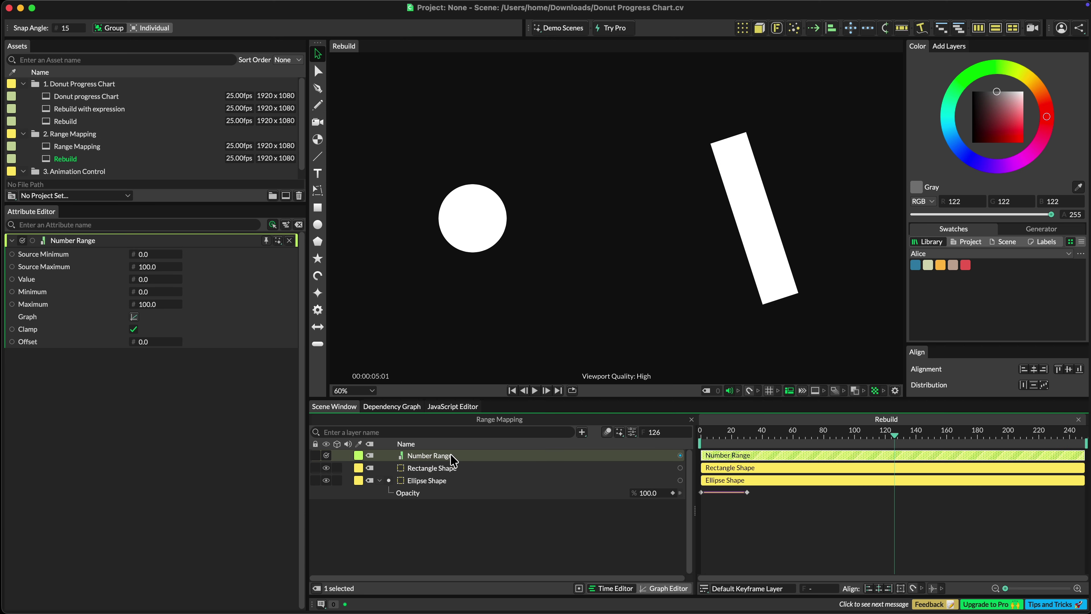
pyautogui.click(160, 304)
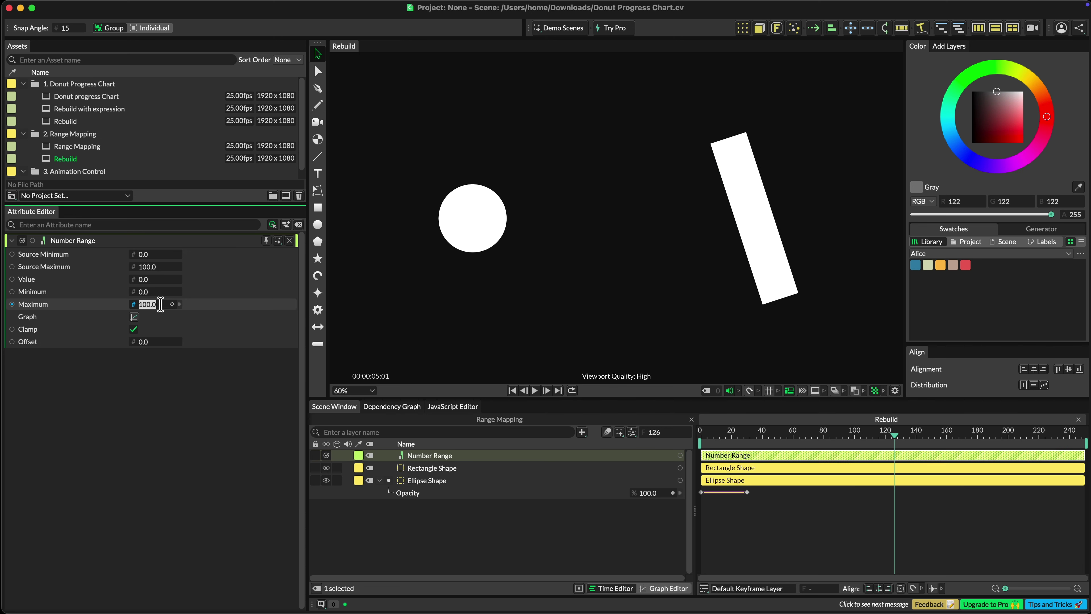
pyautogui.write('360')
pyautogui.press('Return')
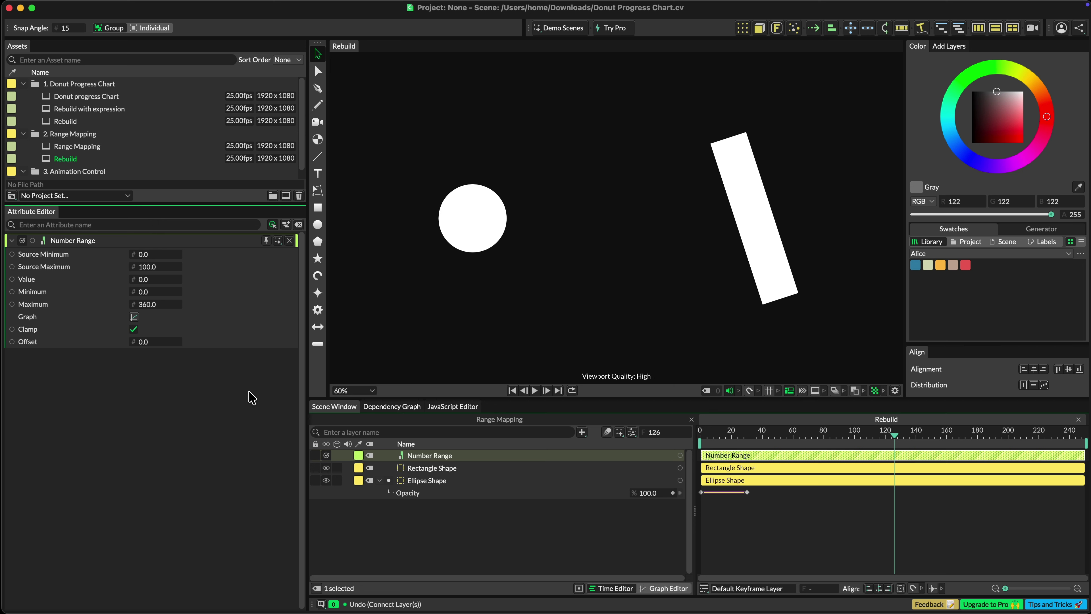
# Connect the Ellipse Shape's Opacity to the Number Range layer's Value and scrub through the first frames to check the input
pyautogui.click(415, 481)
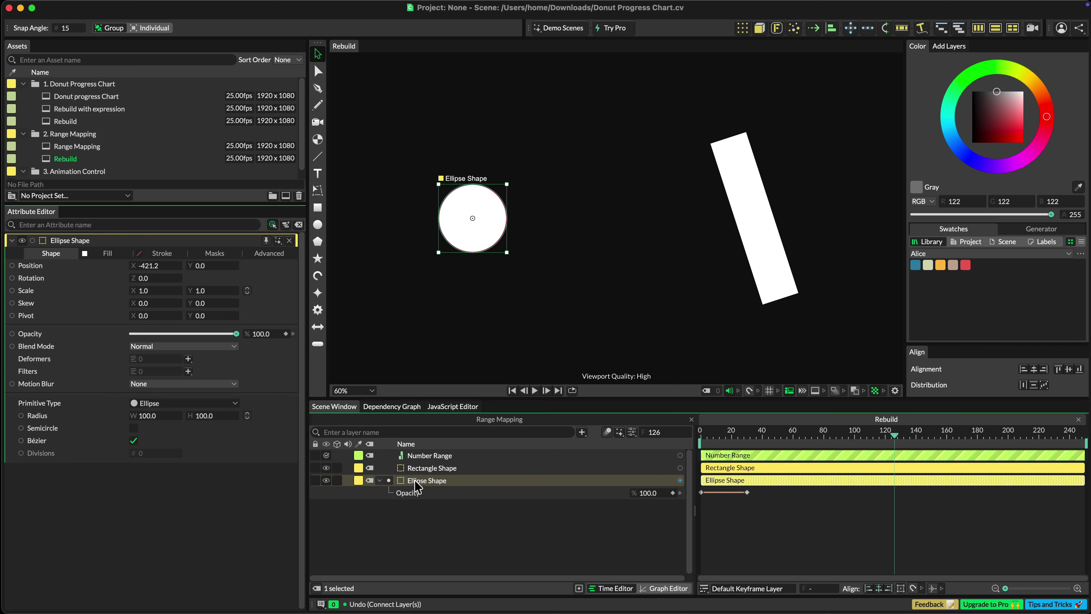
pyautogui.moveTo(415, 481); pyautogui.dragTo(423, 456)
pyautogui.click(447, 498)
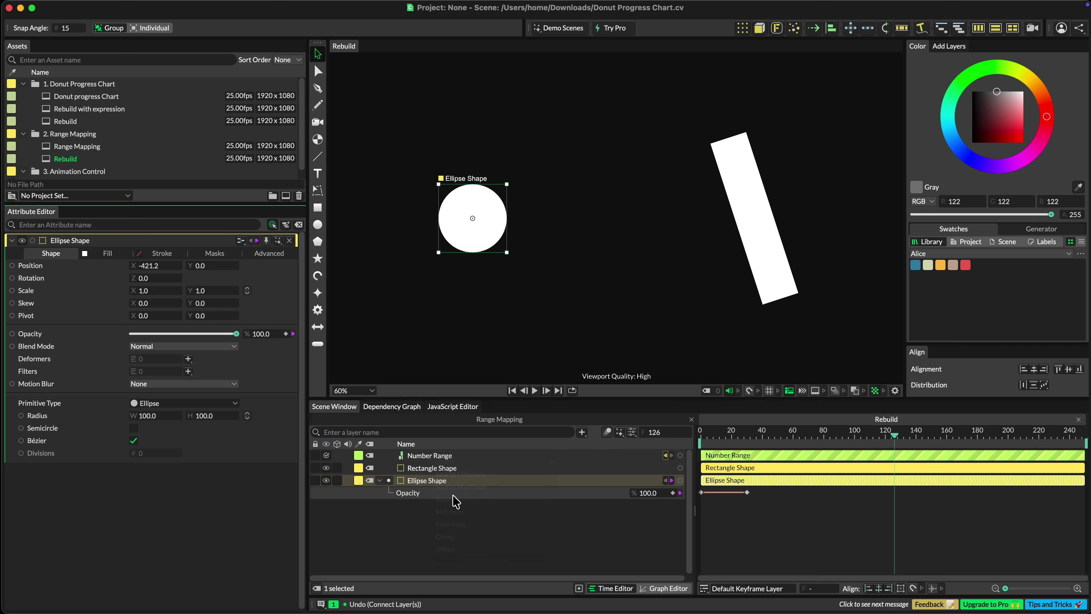
pyautogui.click(464, 458)
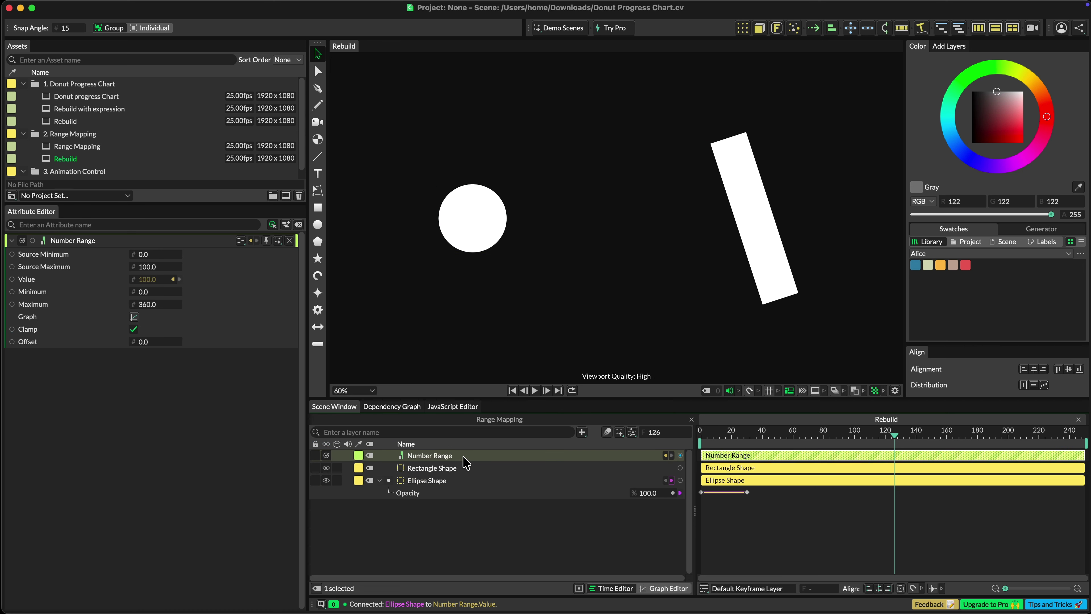
pyautogui.click(715, 437)
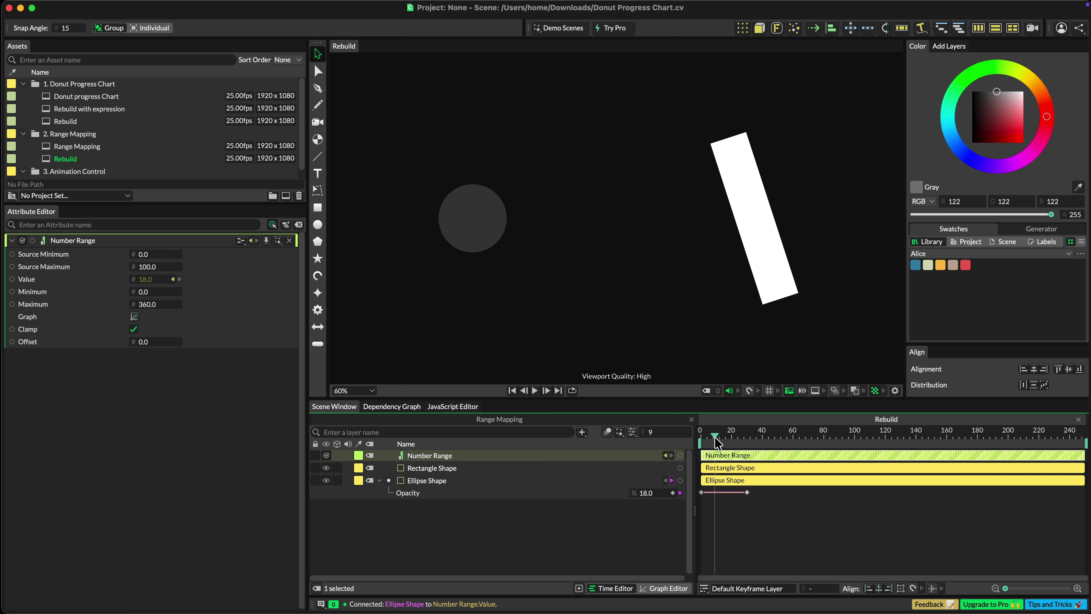
pyautogui.moveTo(716, 442)
pyautogui.mouseDown()
pyautogui.moveTo(741, 444)
pyautogui.moveTo(706, 445)
pyautogui.moveTo(732, 451)
pyautogui.mouseUp()
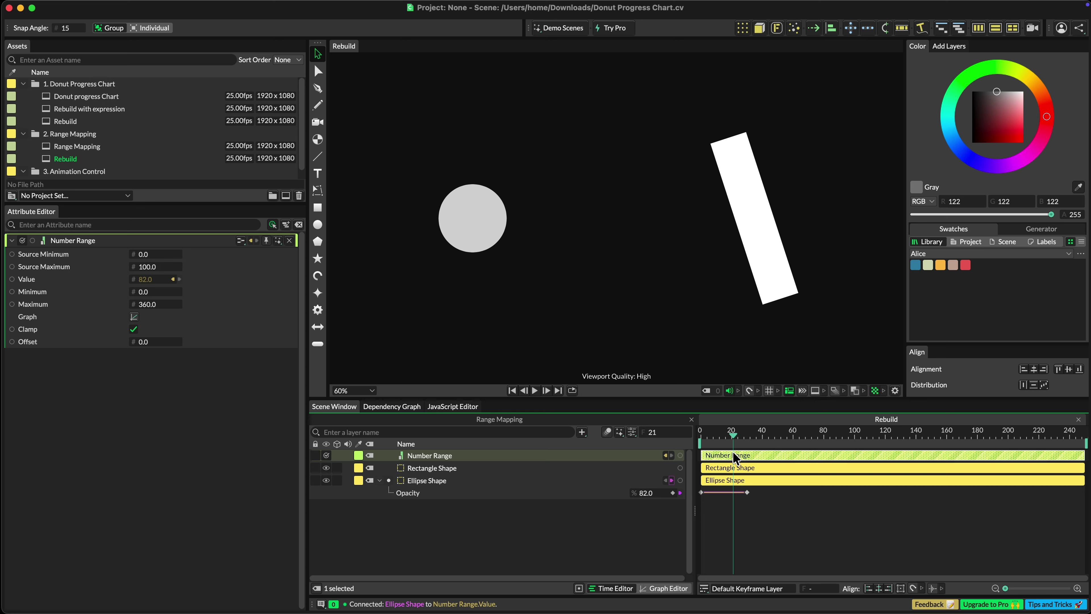
# Connect the Number Range layer to the Rectangle Shape's Rotation and scrub the timeline to preview the mapping
pyautogui.click(649, 468)
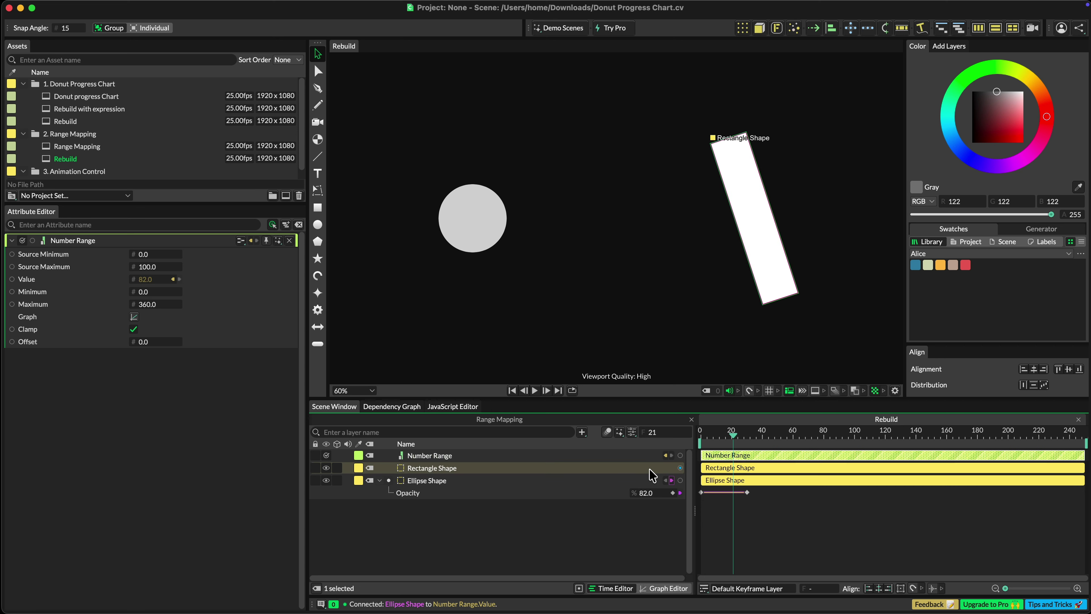
pyautogui.moveTo(681, 456); pyautogui.dragTo(34, 280)
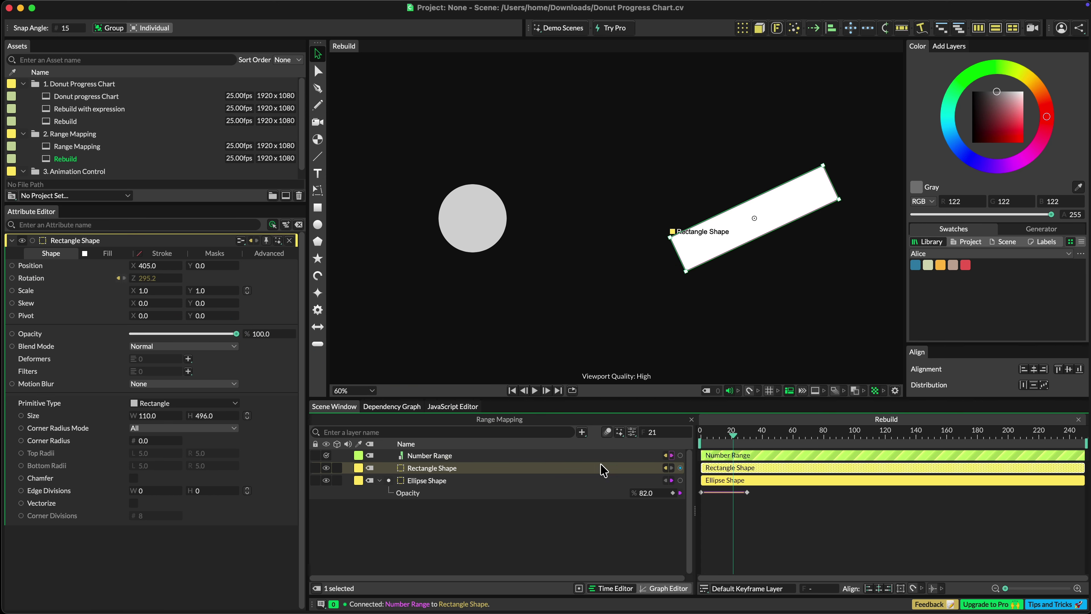
pyautogui.click(716, 435)
pyautogui.moveTo(718, 439)
pyautogui.mouseDown()
pyautogui.moveTo(743, 437)
pyautogui.moveTo(714, 439)
pyautogui.mouseUp()
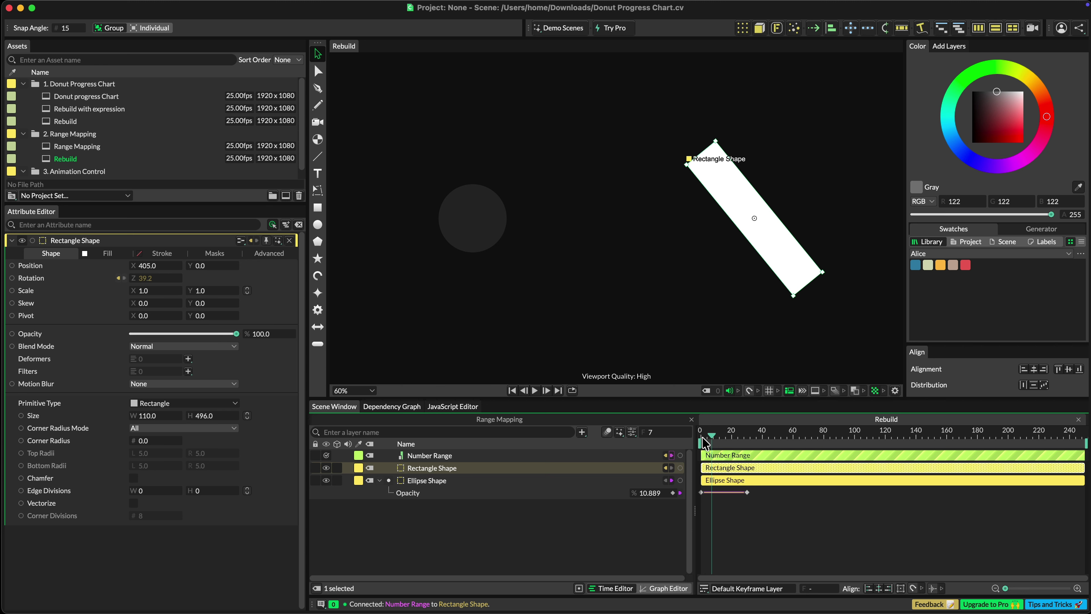
# Flip the Number Range layer's graph horizontally into a descending line and scrub the timeline to preview the reversed rotation
pyautogui.click(643, 456)
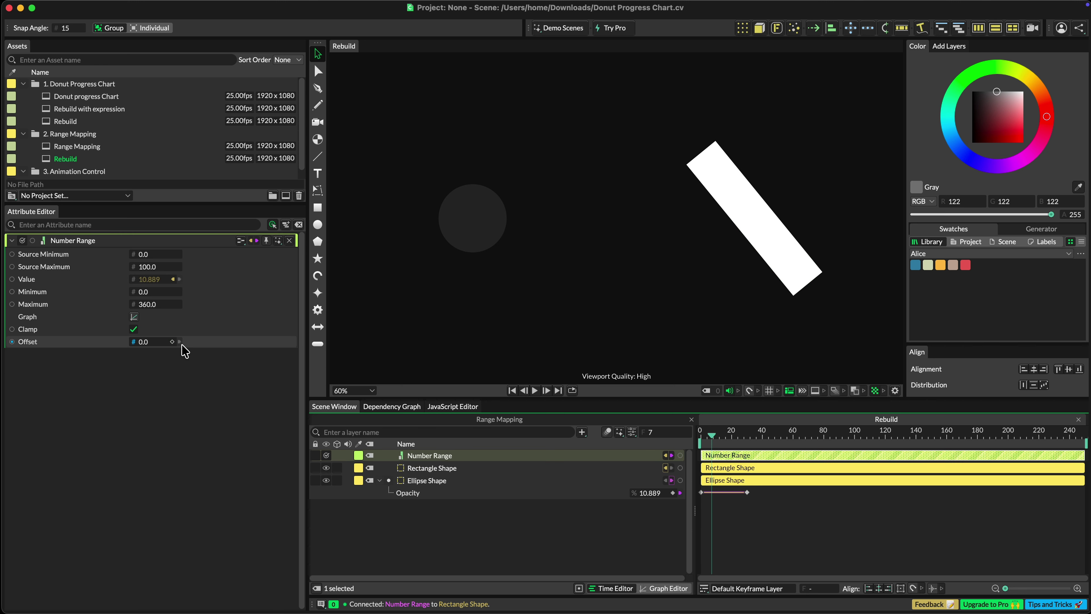
pyautogui.click(134, 316)
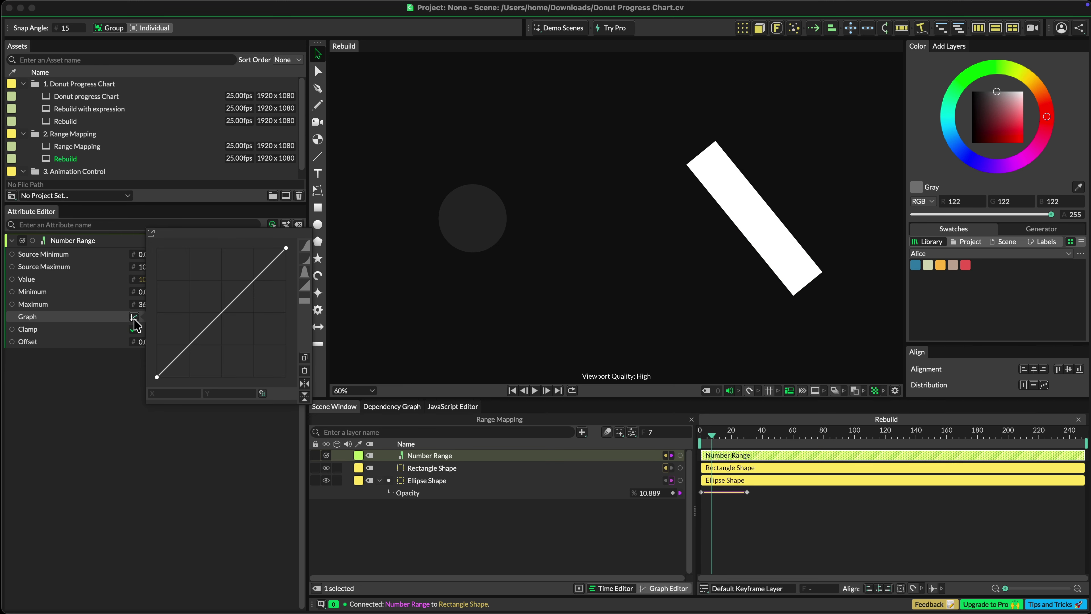
pyautogui.click(304, 384)
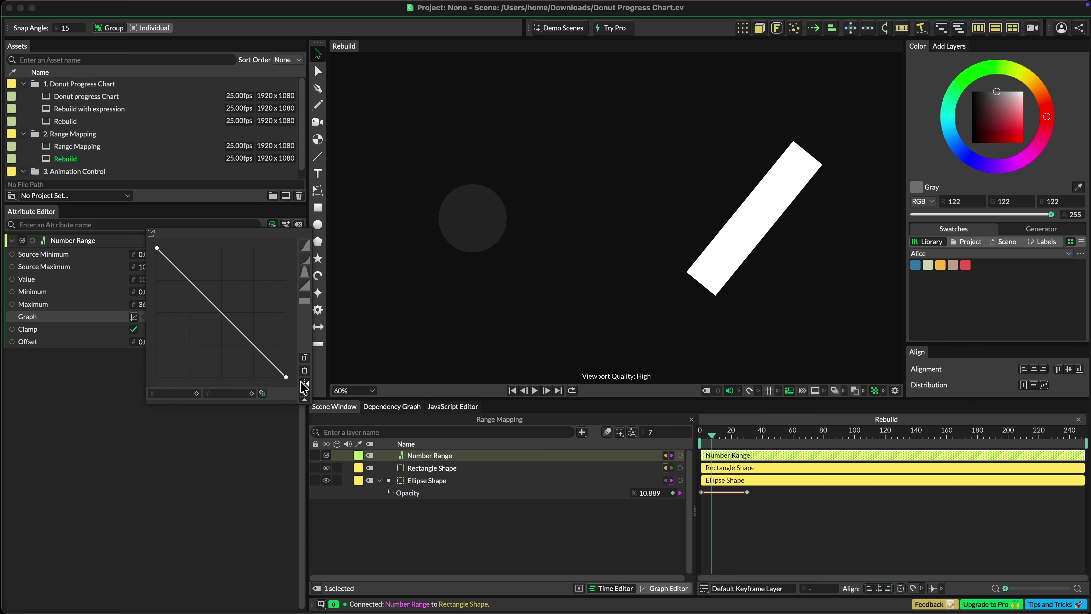
pyautogui.moveTo(712, 435); pyautogui.dragTo(730, 447)
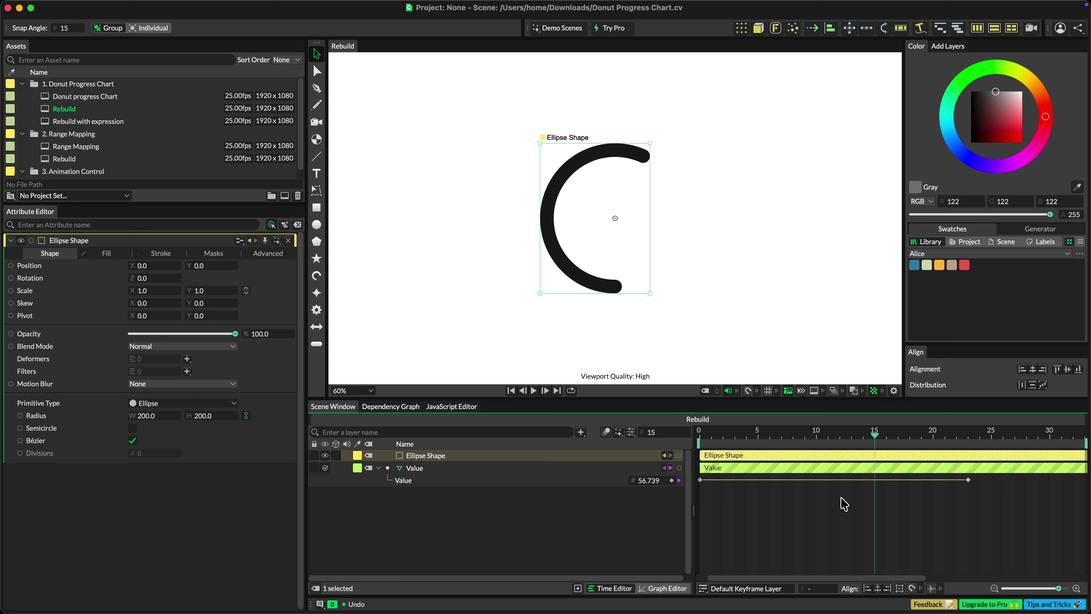
# Remove the 100-value expression from the stroke trim Start of the donut's ellipse in the Rebuild composition
pyautogui.click(151, 253)
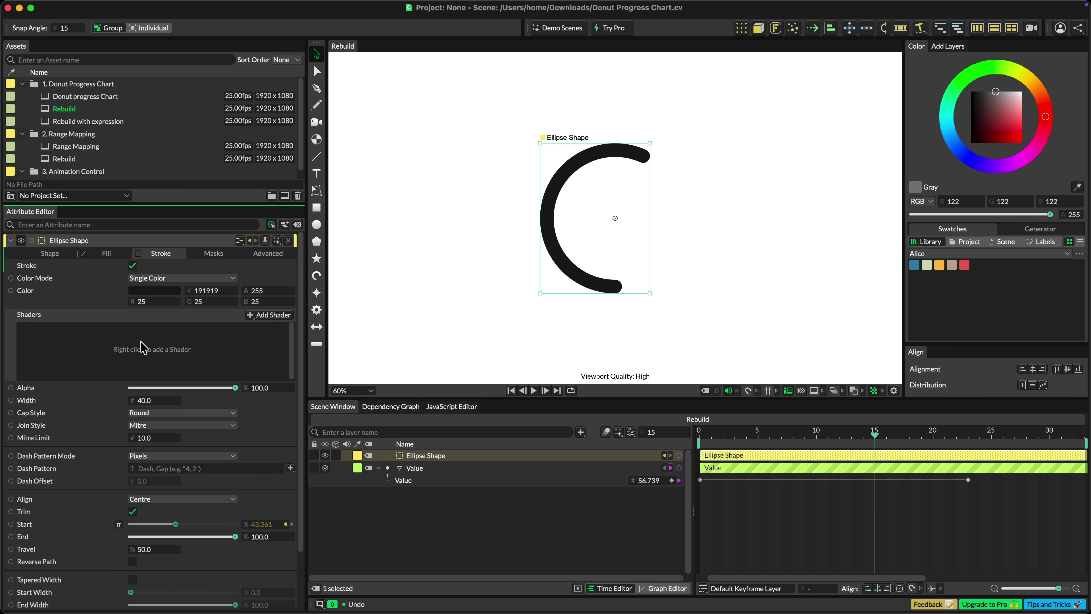
pyautogui.click(119, 524)
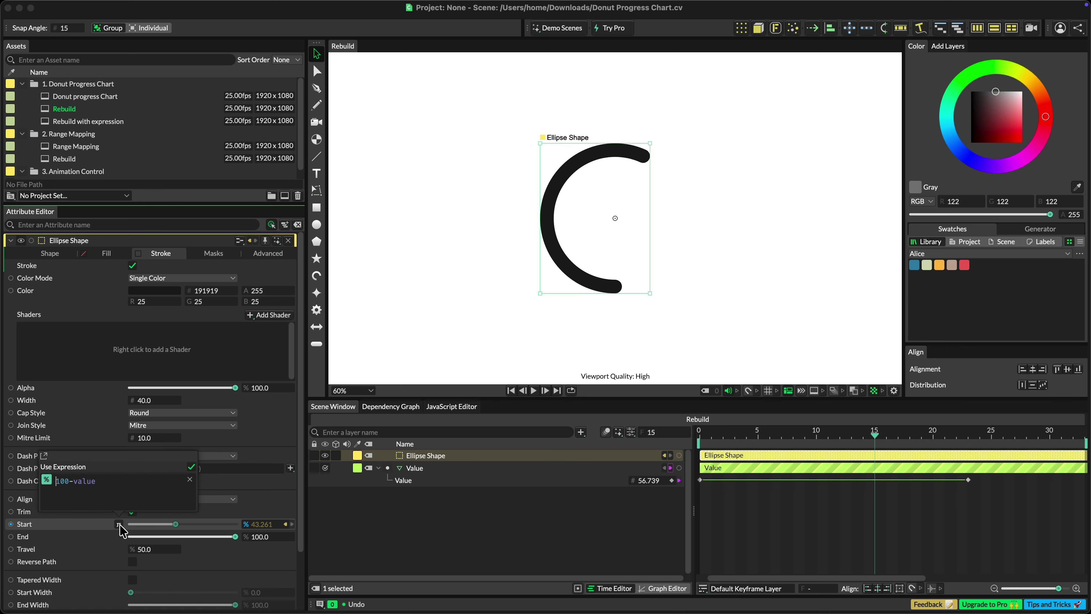
pyautogui.click(190, 479)
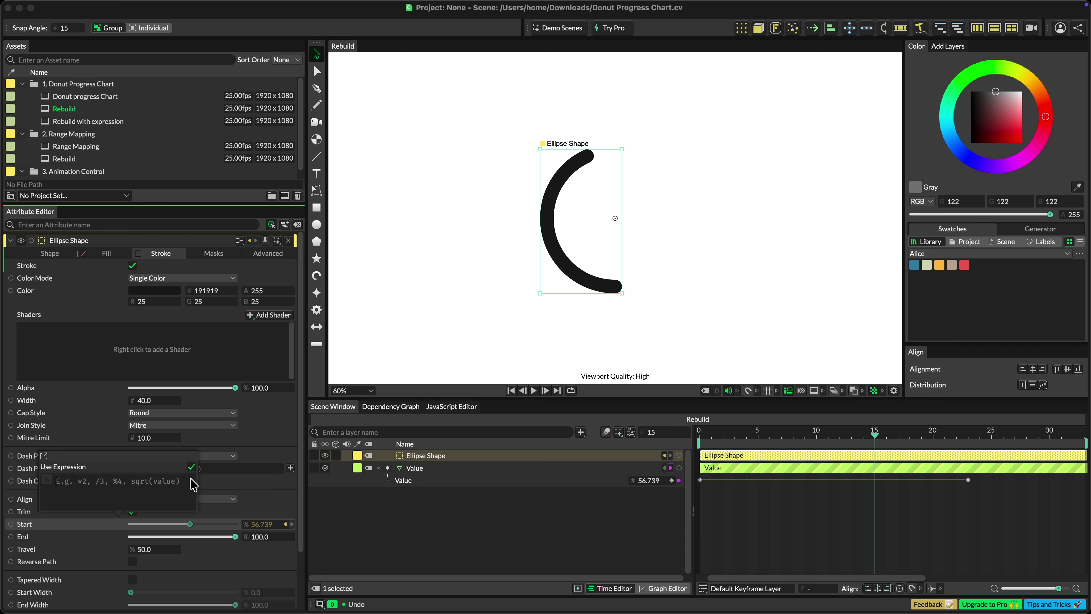
# Add a Value Blend layer to the donut's Rebuild composition
pyautogui.click(335, 511)
pyautogui.press('Tab')
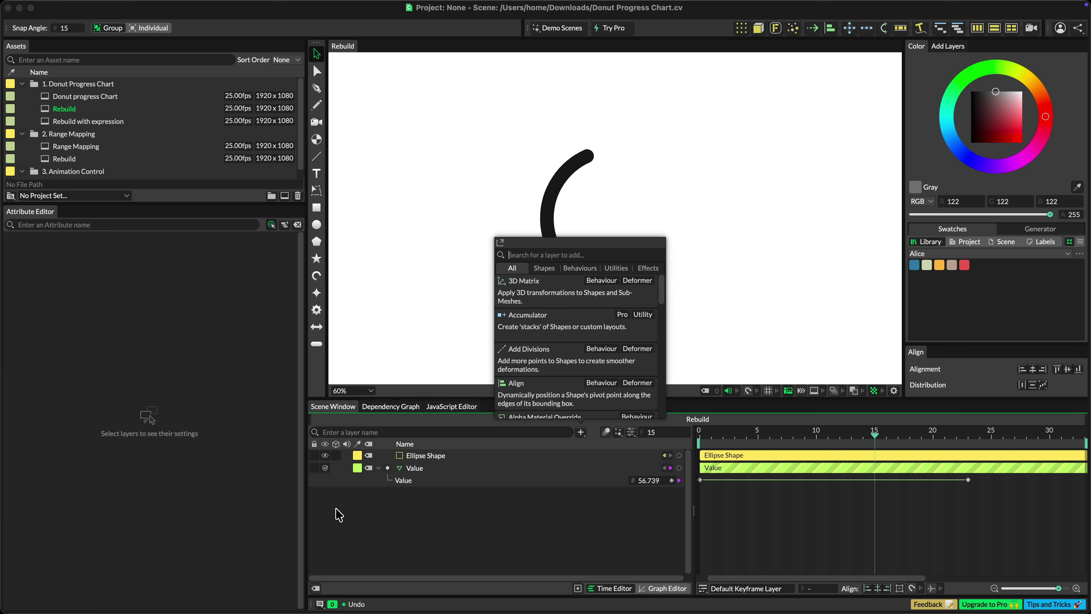
pyautogui.write('value blend')
pyautogui.press('Return')
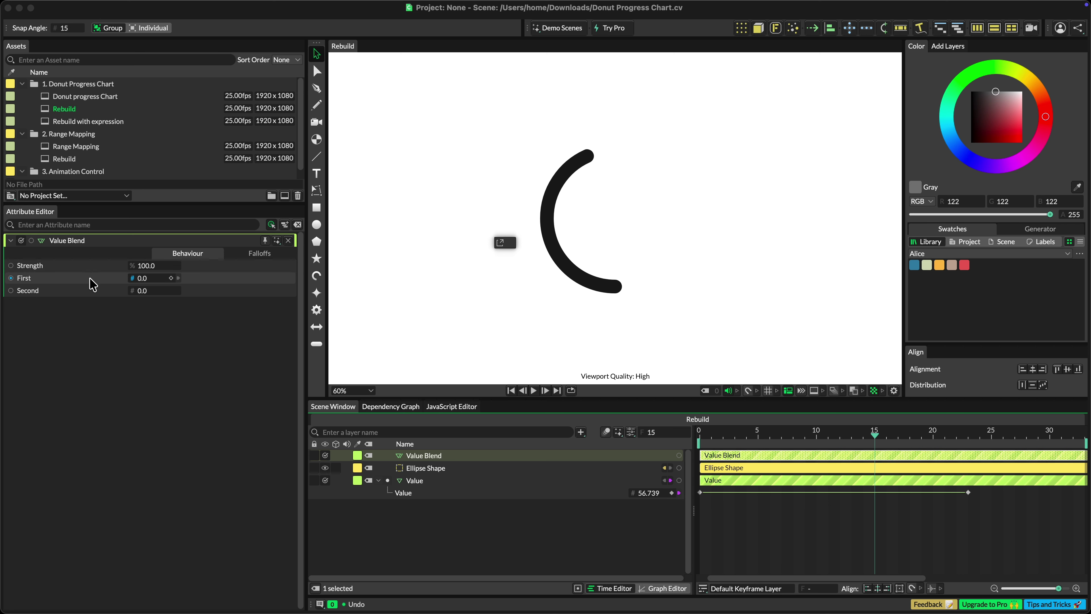
# Set the Value Blend layer's First value to 100 and its Second value to 0
pyautogui.click(142, 290)
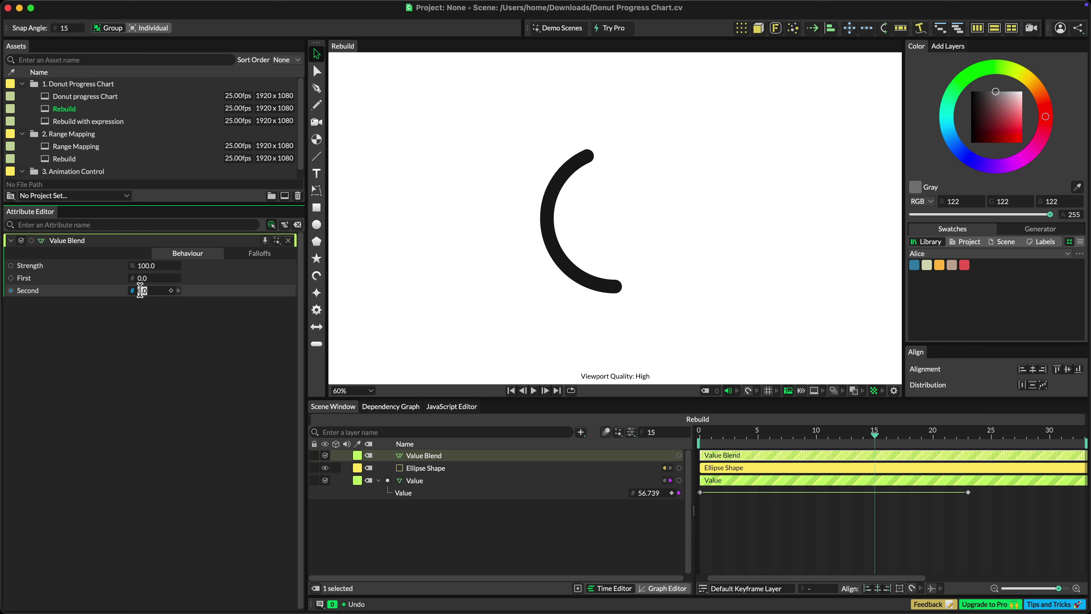
pyautogui.write('100')
pyautogui.press('Return')
pyautogui.click(142, 277)
pyautogui.write('100')
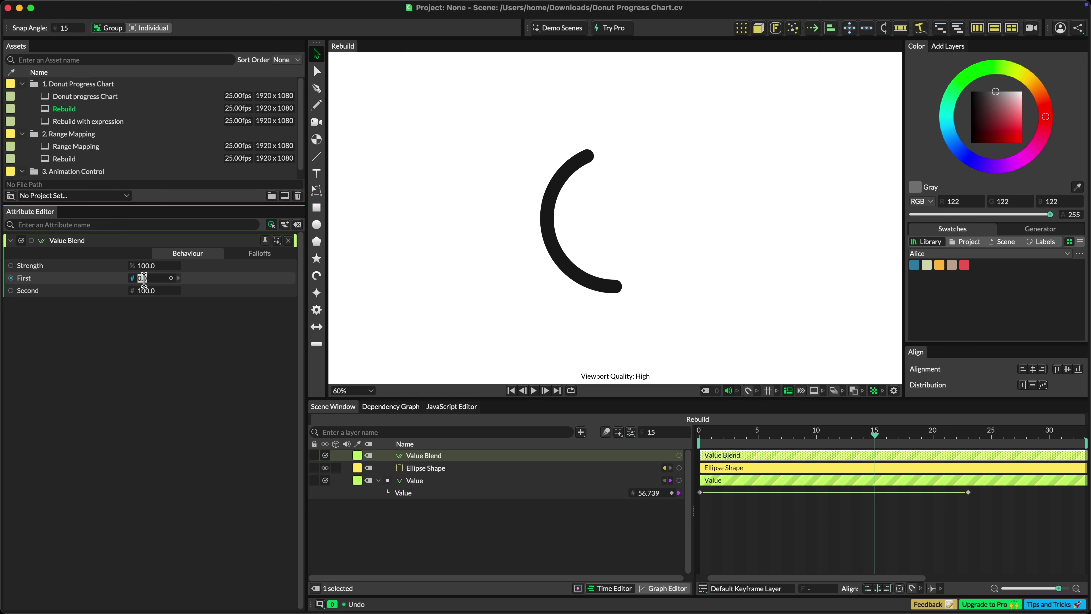
pyautogui.press('Return')
pyautogui.click(146, 291)
pyautogui.write('0')
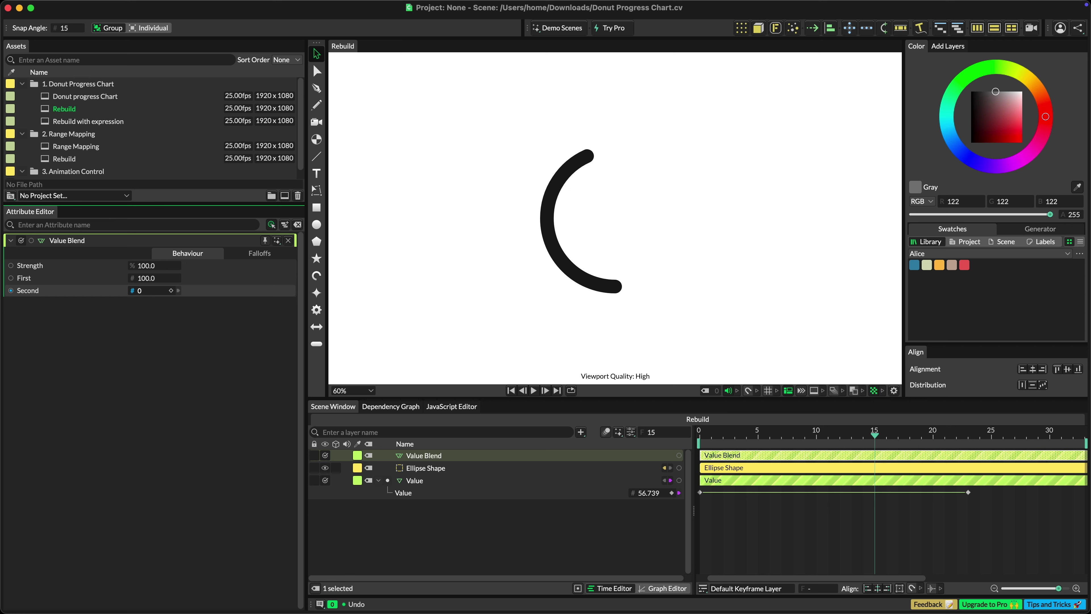
pyautogui.press('Return')
# Route the Value layer through the Value Blend's Strength into the ellipse's stroke trim Start, replacing the direct connection, and play the animation
pyautogui.click(679, 481)
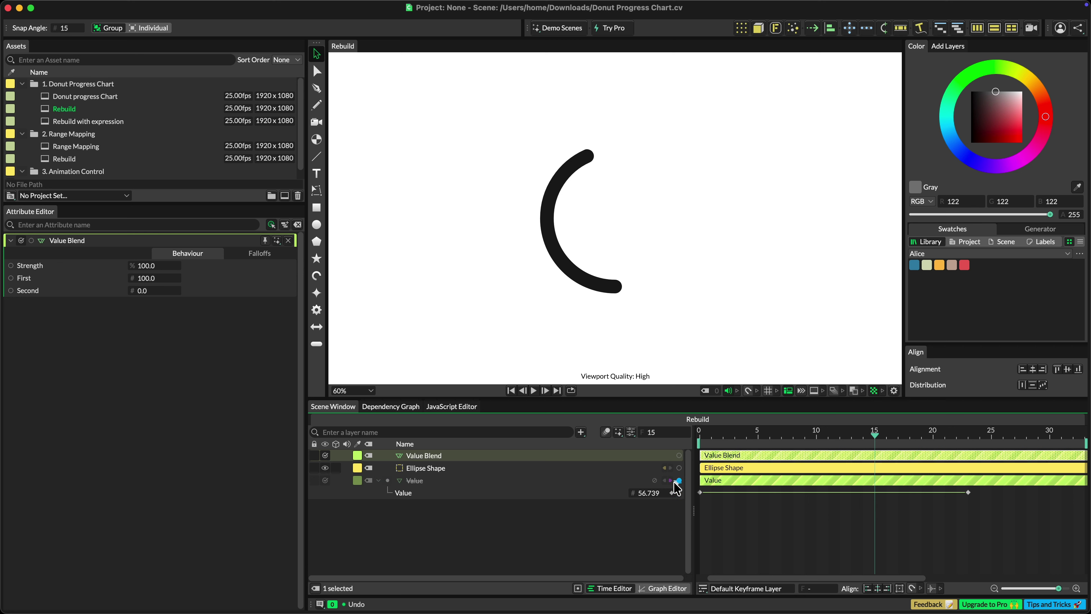
pyautogui.moveTo(675, 484); pyautogui.dragTo(12, 266)
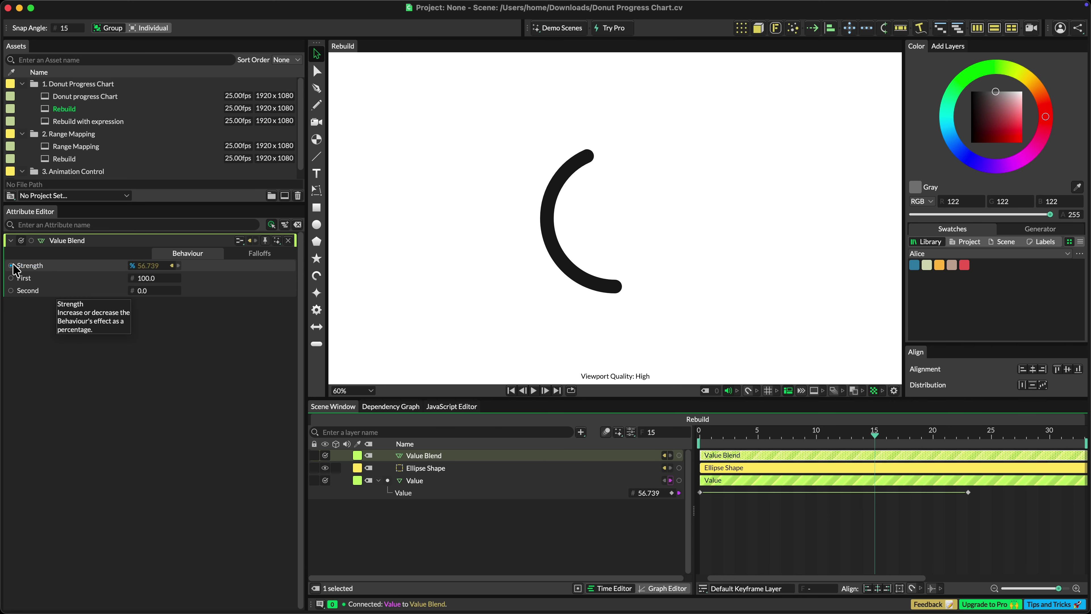
pyautogui.click(517, 467)
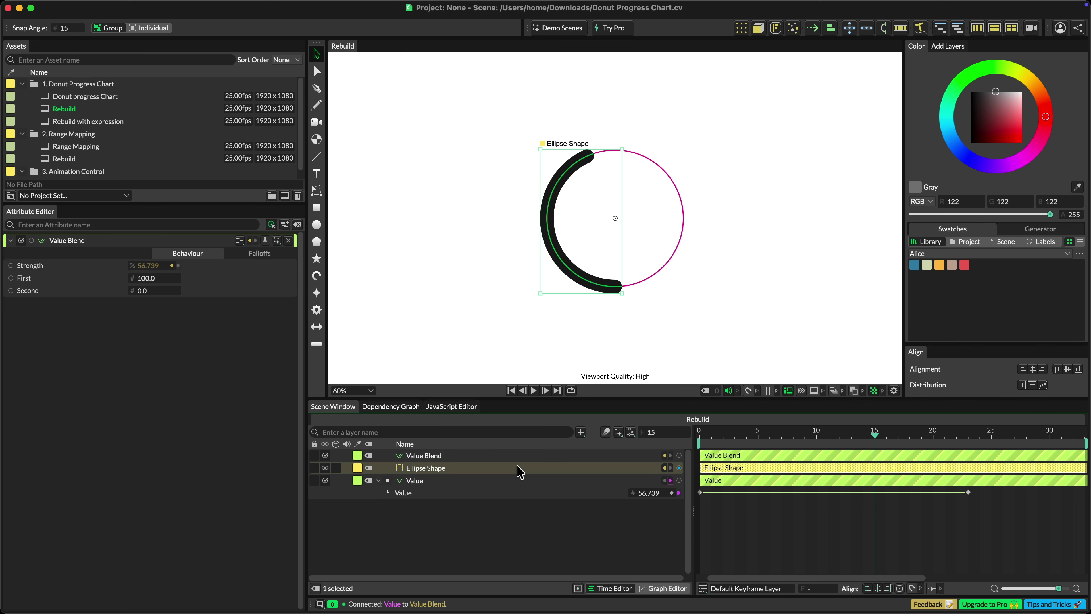
pyautogui.moveTo(678, 454)
pyautogui.mouseDown()
pyautogui.moveTo(251, 372)
pyautogui.moveTo(158, 256)
pyautogui.moveTo(240, 327)
pyautogui.moveTo(82, 370)
pyautogui.moveTo(35, 525)
pyautogui.mouseUp()
pyautogui.moveTo(56, 533)
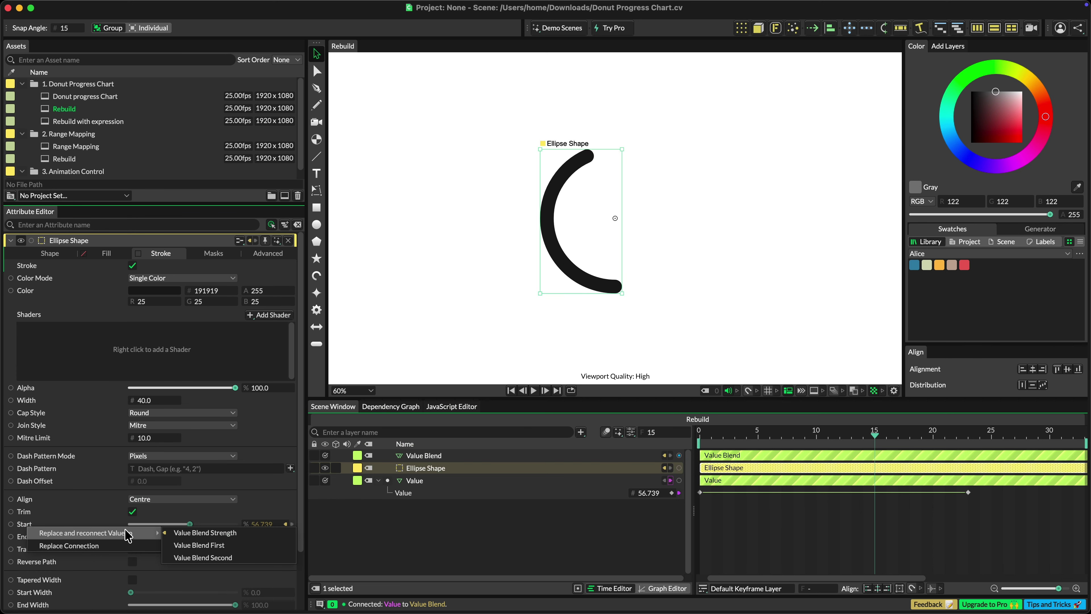
pyautogui.click(176, 532)
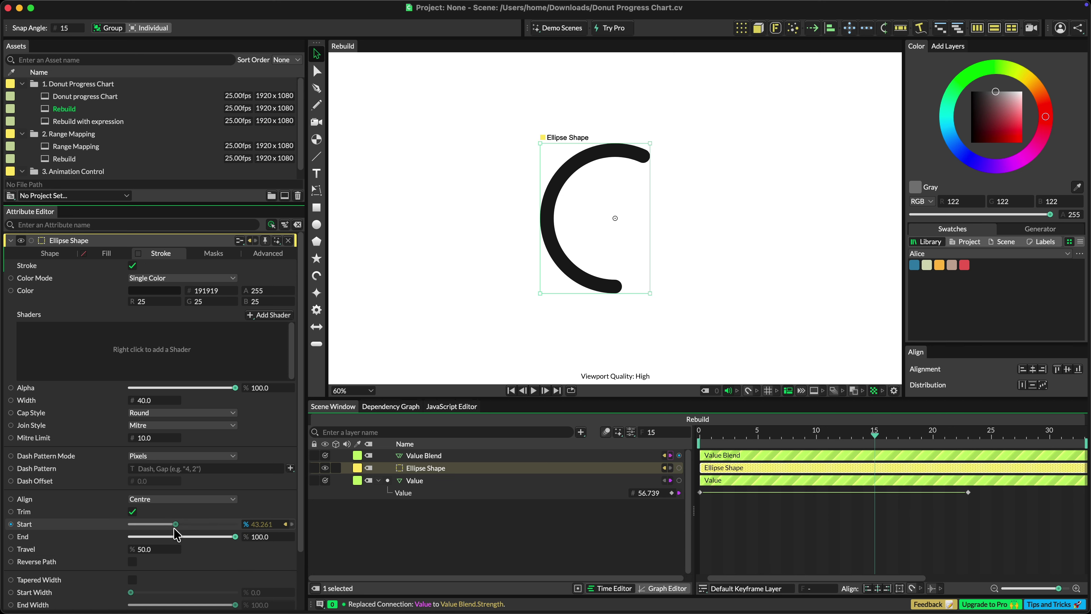
pyautogui.press('space')
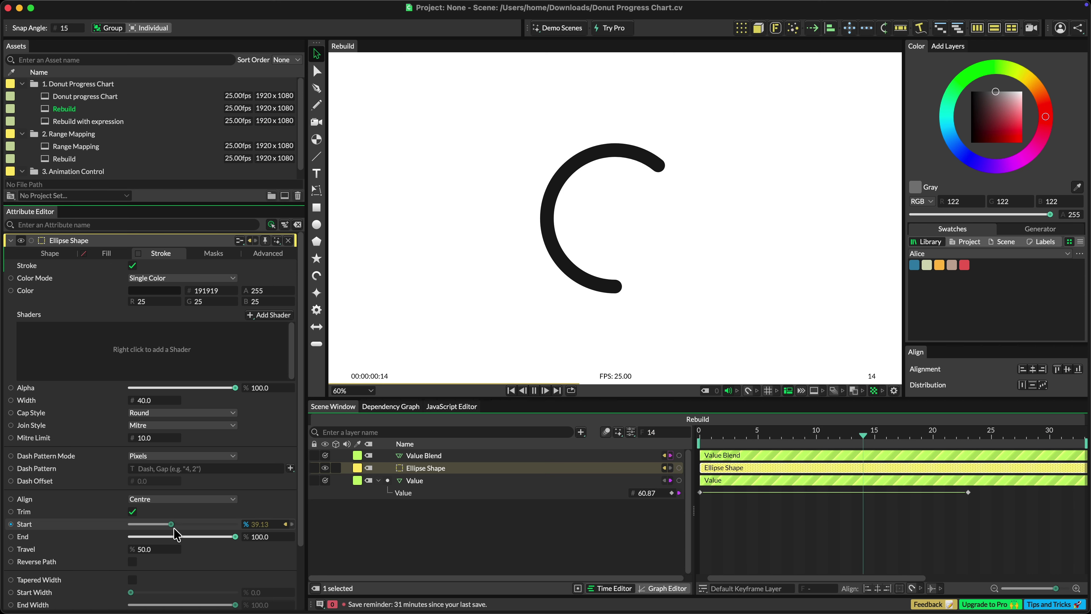
pyautogui.press('space')
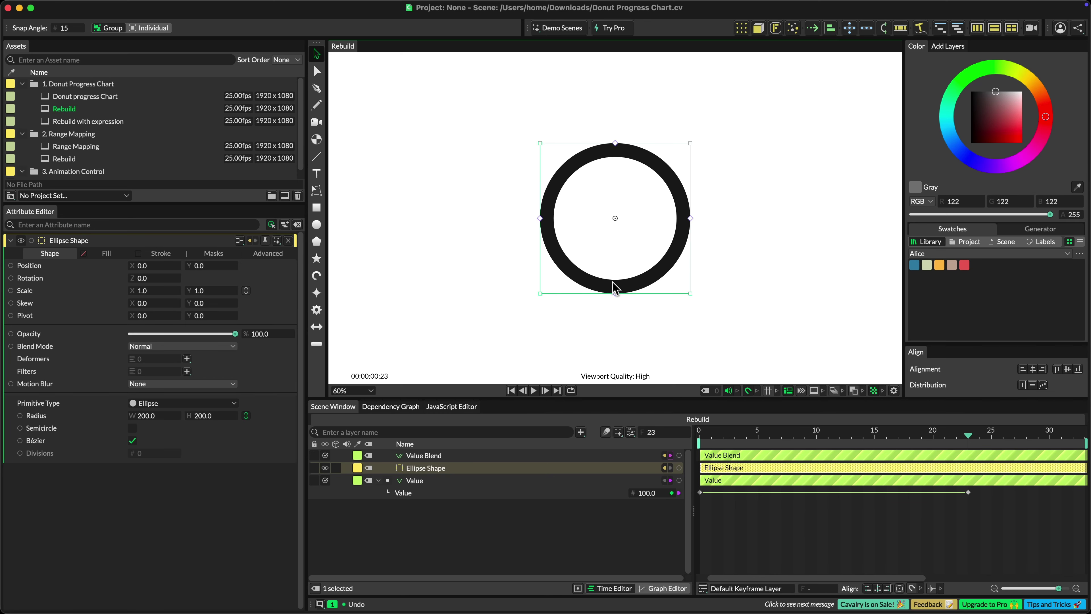
# Move the donut ellipse to about X -360, nest the Value Blend layer under Ellipse Shape and collapse it
pyautogui.moveTo(614, 285); pyautogui.dragTo(491, 291)
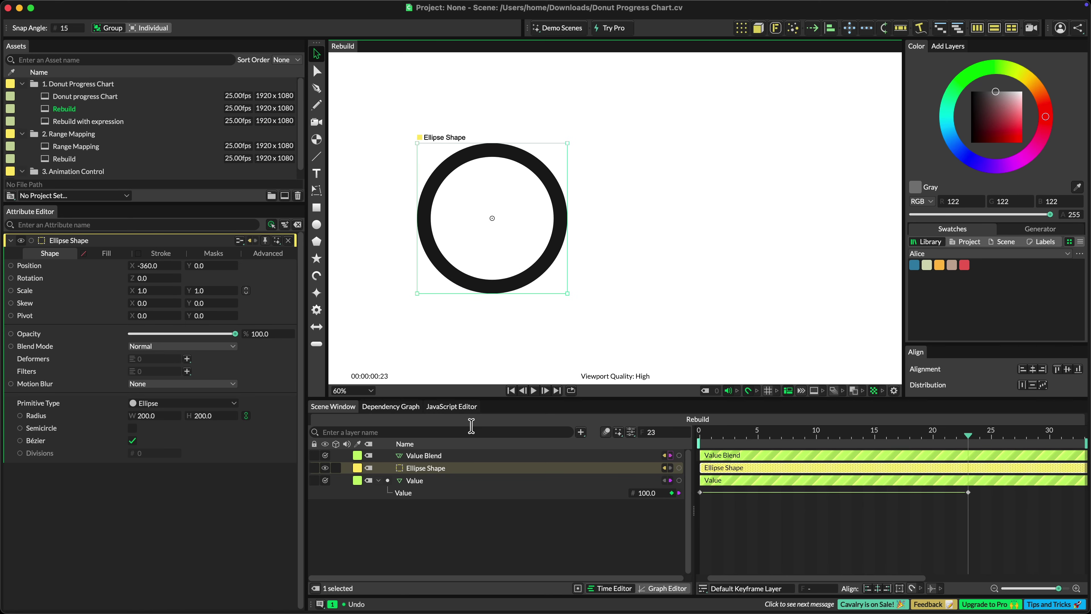
pyautogui.moveTo(473, 456); pyautogui.dragTo(434, 488)
pyautogui.click(378, 455)
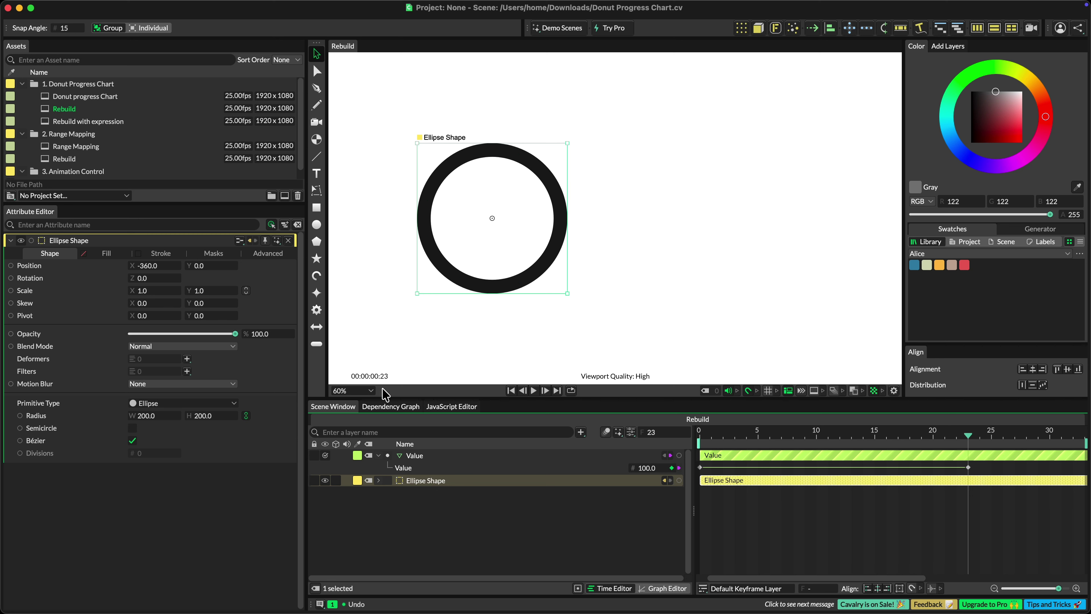
# Add a text shape reading 100% in the empty area beside the donut
pyautogui.click(321, 176)
pyautogui.click(626, 220)
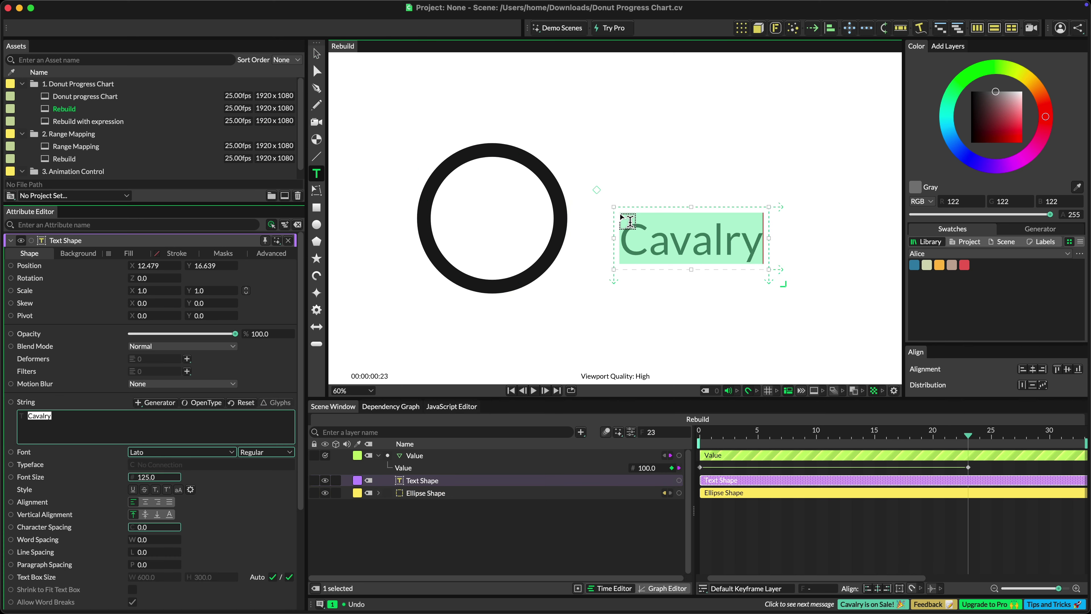
pyautogui.write('100%')
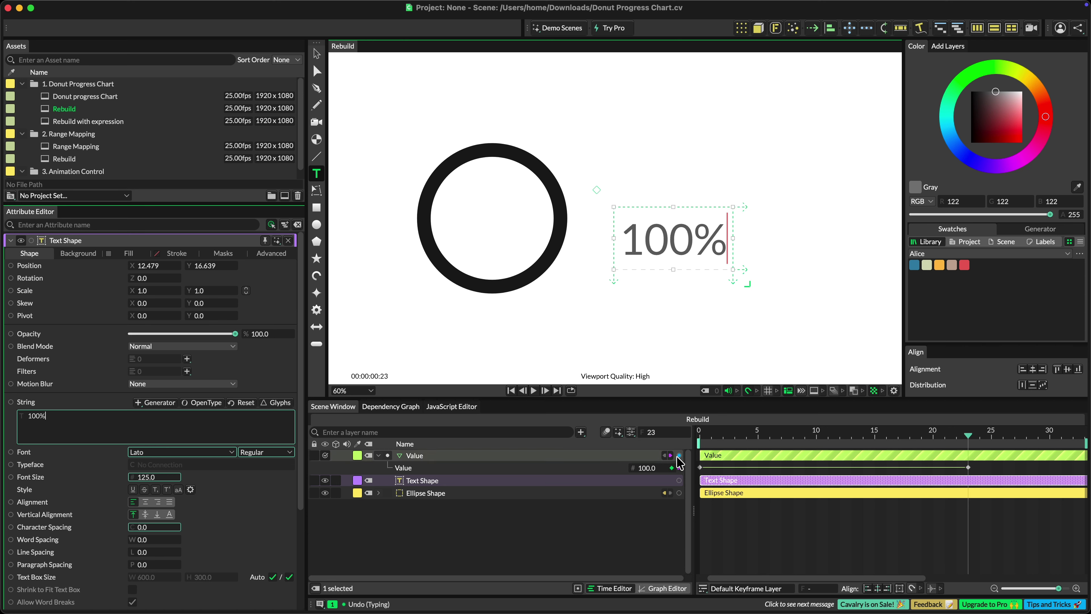
# Try to connect the Value layer directly to the text shape's String attribute
pyautogui.moveTo(678, 455); pyautogui.dragTo(64, 419)
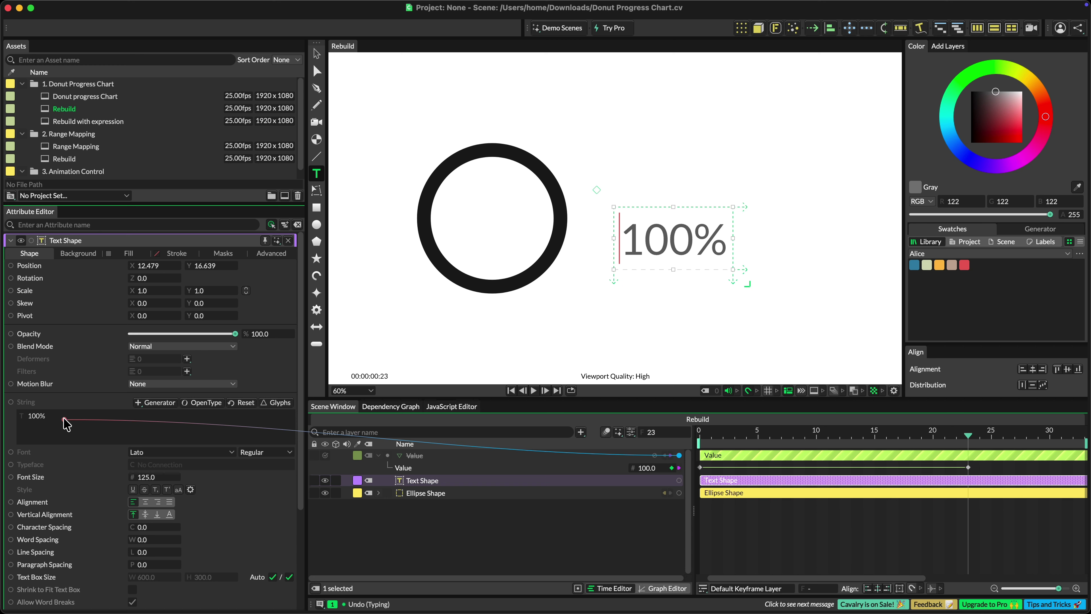
pyautogui.moveTo(64, 418); pyautogui.dragTo(63, 418)
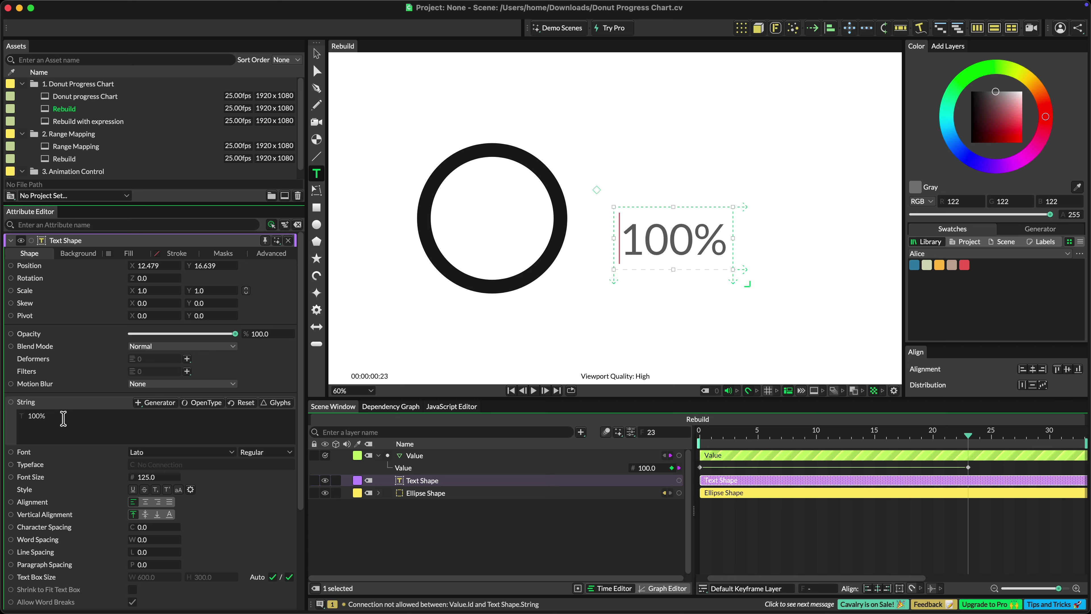
# Add a Value string generator nested under Text Shape and connect the Value layer to the generator's Value.Number
pyautogui.click(154, 404)
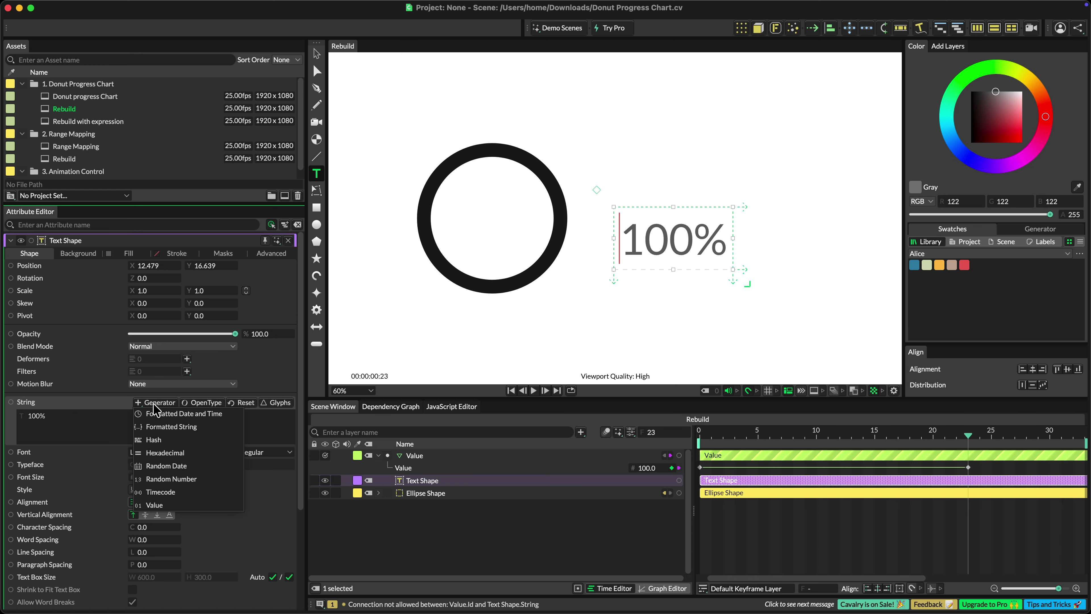
pyautogui.click(179, 505)
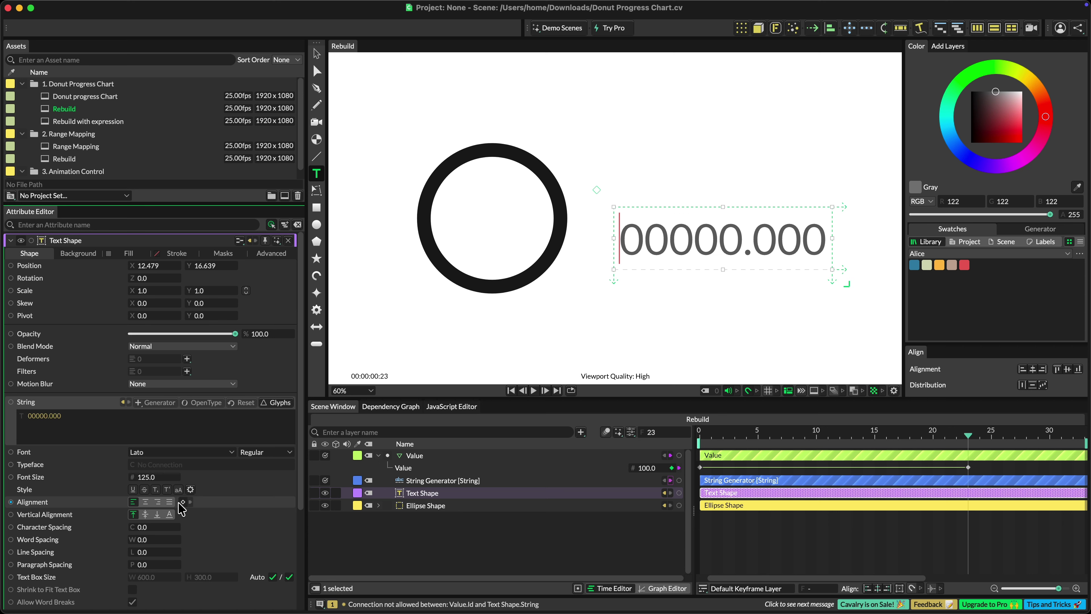
pyautogui.moveTo(442, 481); pyautogui.dragTo(442, 494)
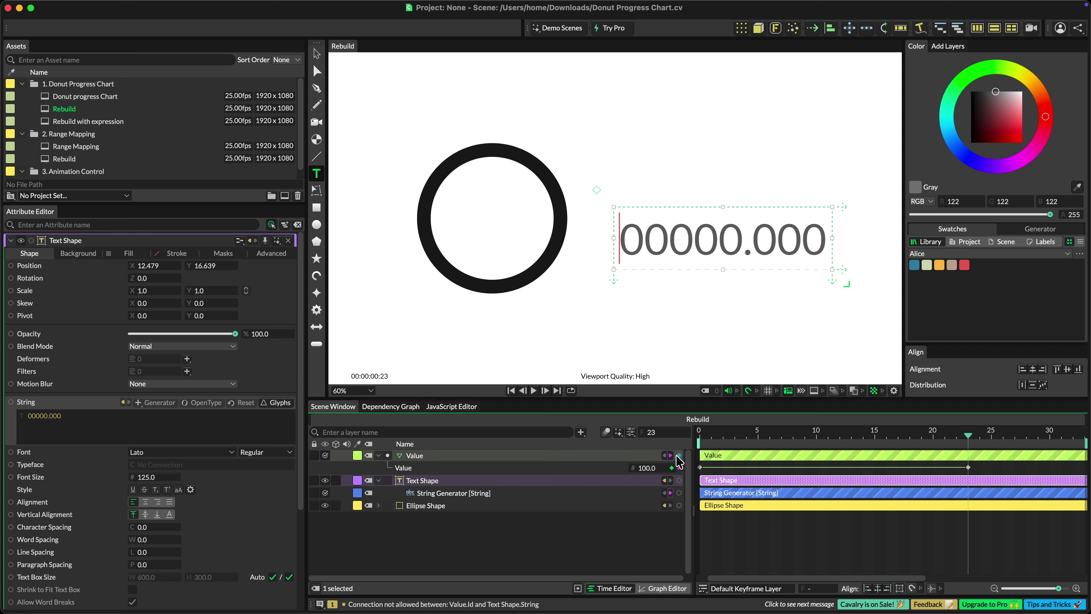
pyautogui.moveTo(678, 461); pyautogui.dragTo(564, 497)
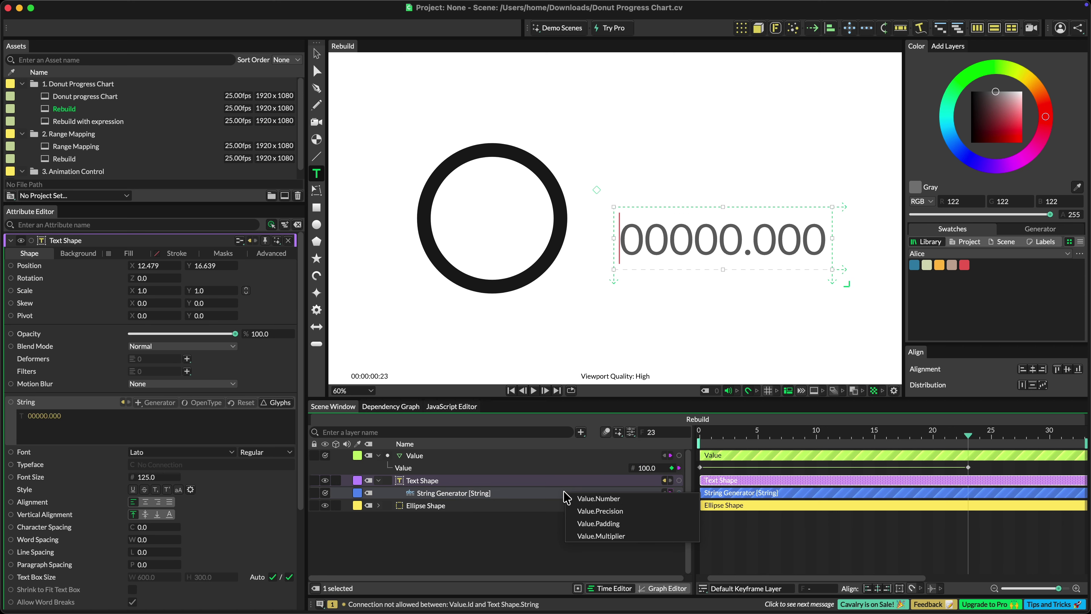
pyautogui.click(572, 498)
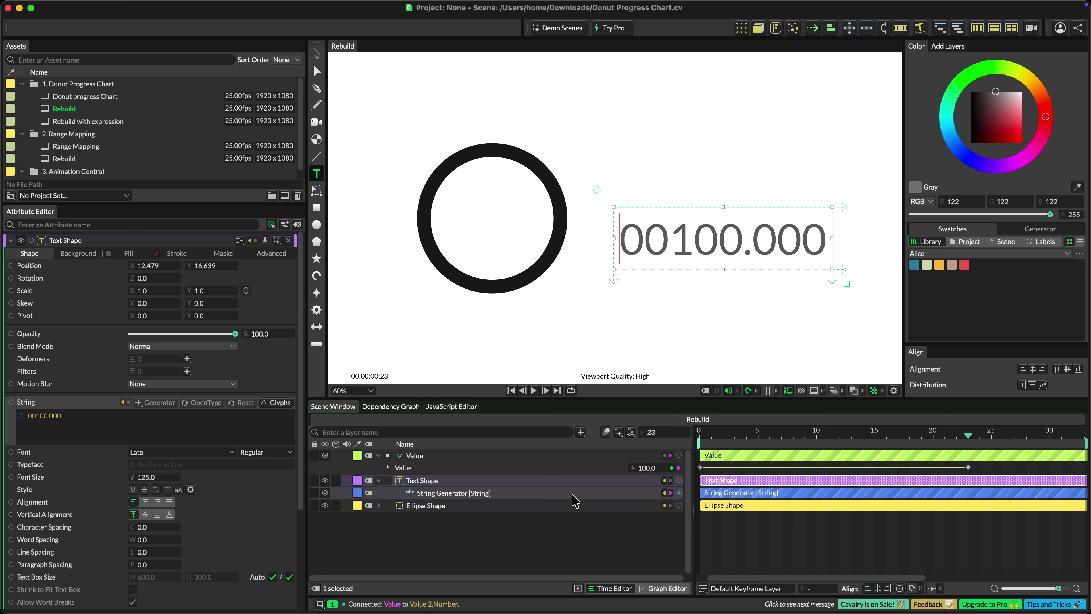
# Set the String Generator's Precision to 0 and its Padding to the minimum of 1
pyautogui.click(572, 495)
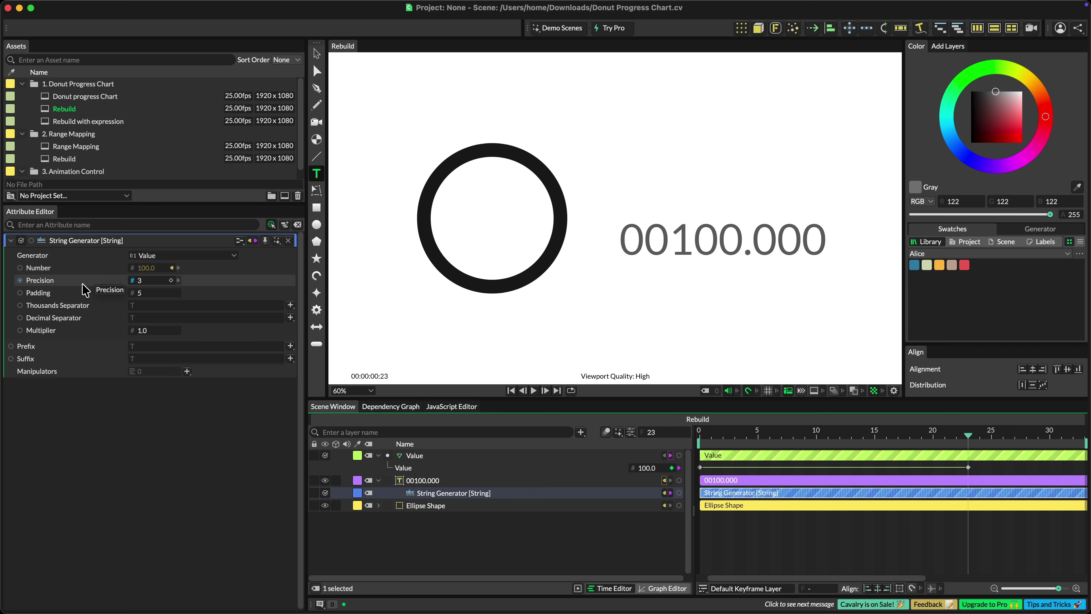
pyautogui.click(146, 280)
pyautogui.write('0')
pyautogui.press('Return')
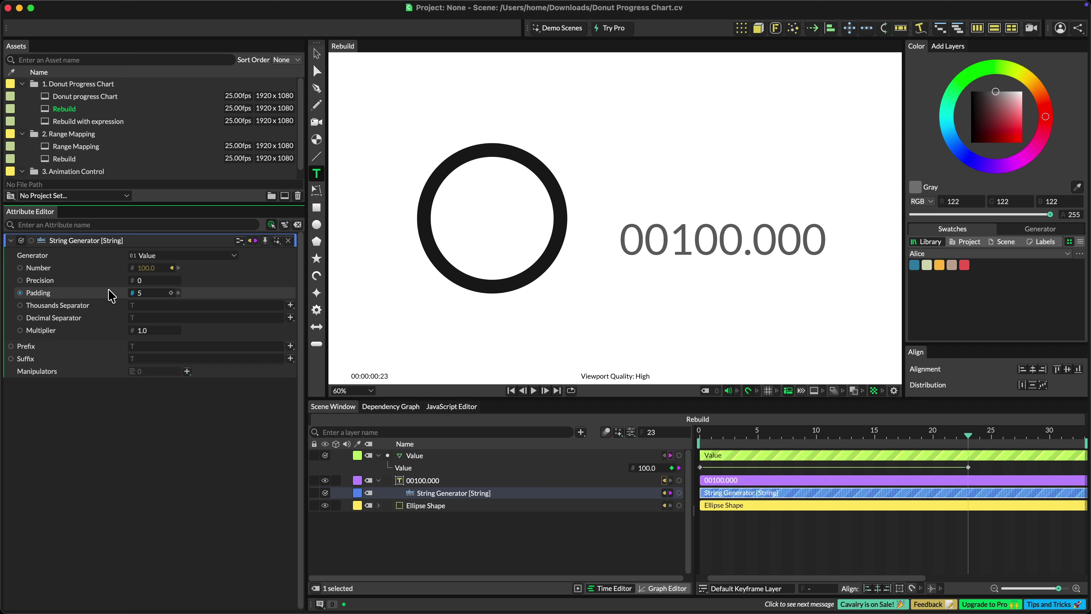
pyautogui.click(146, 293)
pyautogui.write('0')
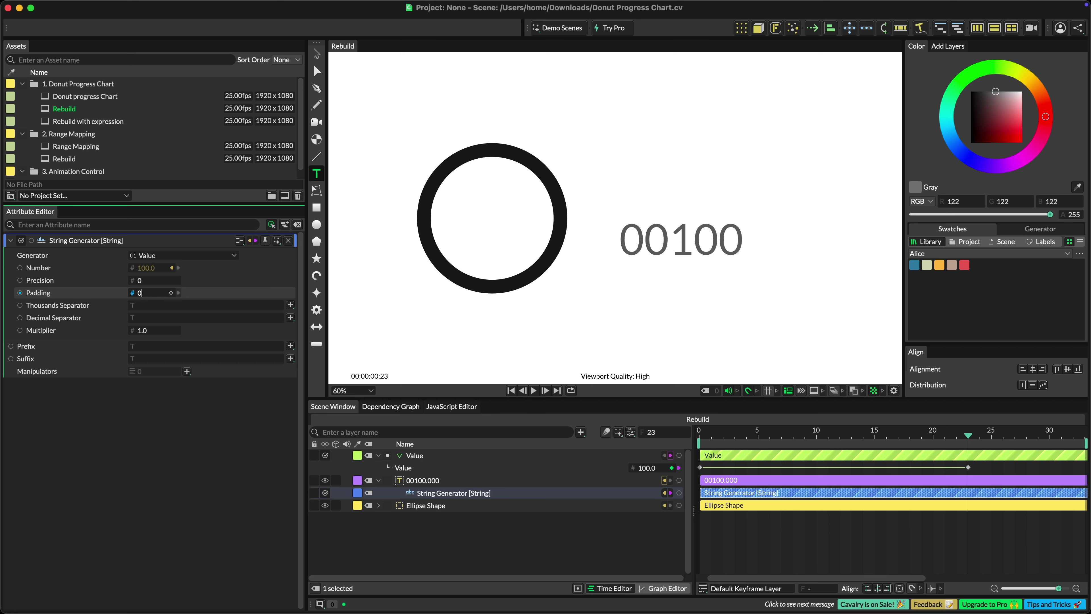
pyautogui.press('Return')
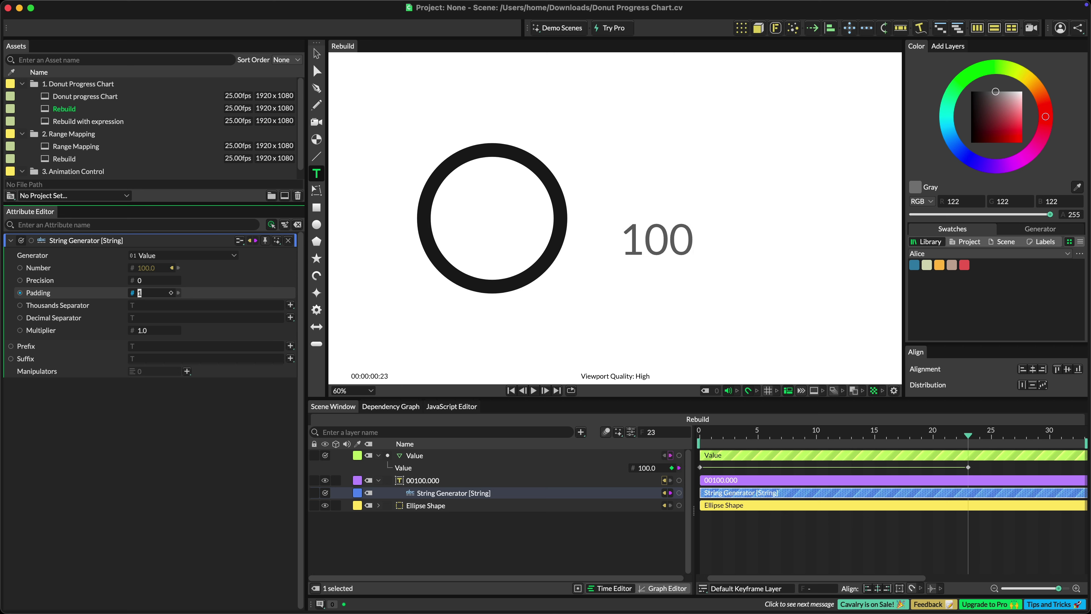
# Set the String Generator's Suffix to % and play the animation briefly
pyautogui.click(156, 357)
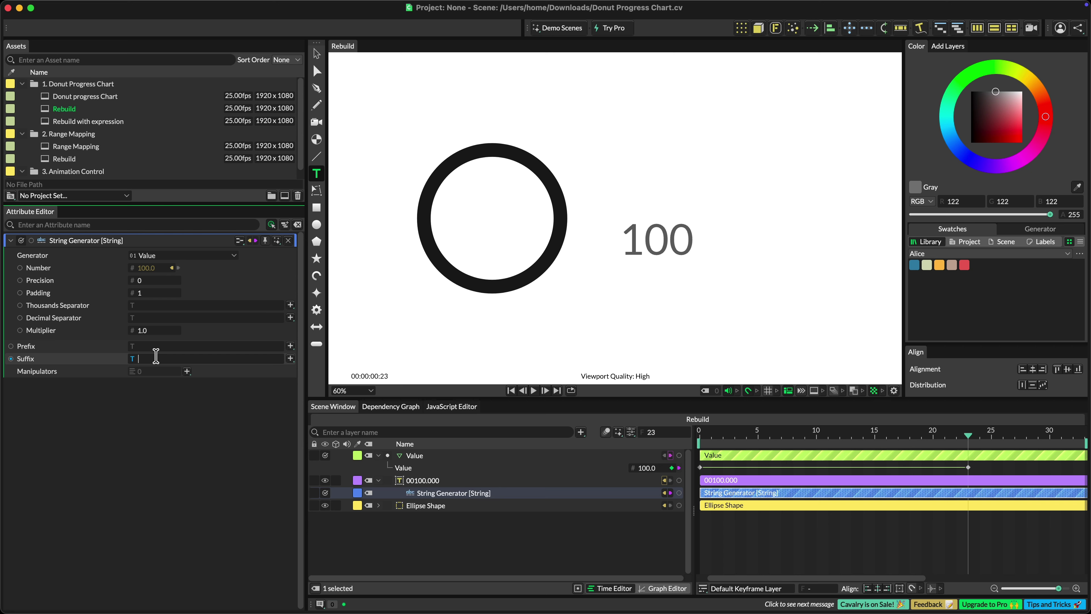
pyautogui.write('%')
pyautogui.press('Return')
pyautogui.press('space')
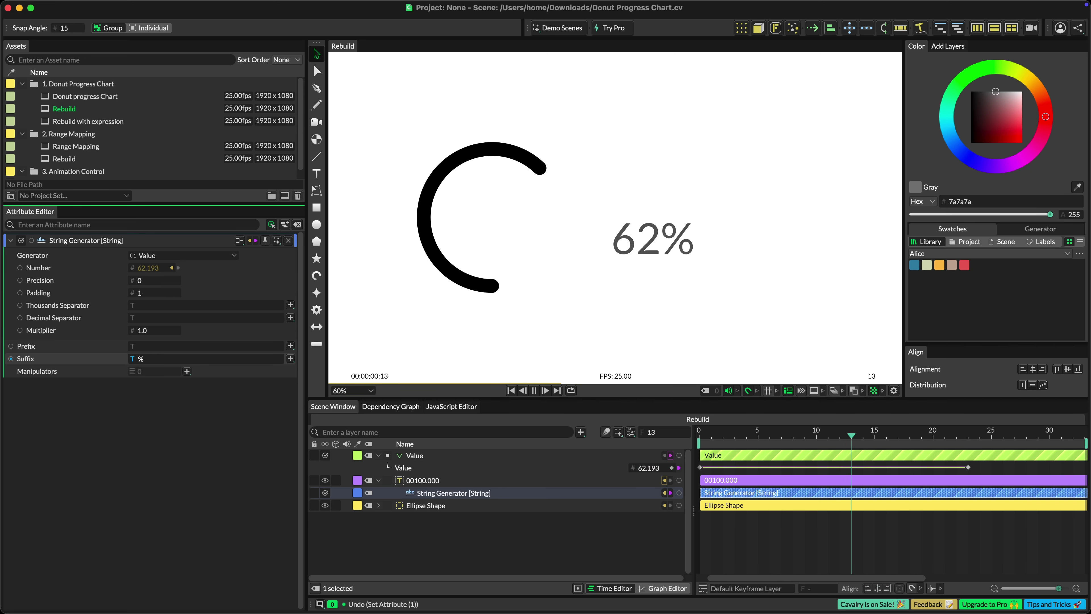
pyautogui.press('space')
# Change the Ellipse Shape's stroke colour to hex 00abfc
pyautogui.click(425, 505)
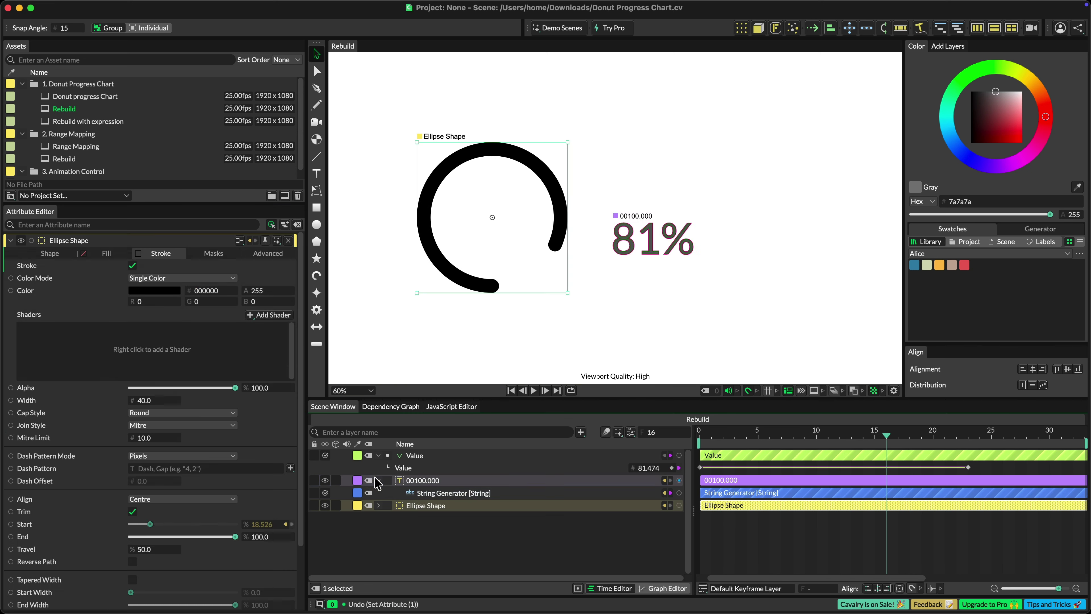
pyautogui.click(154, 290)
pyautogui.write('00abfc')
pyautogui.press('Return')
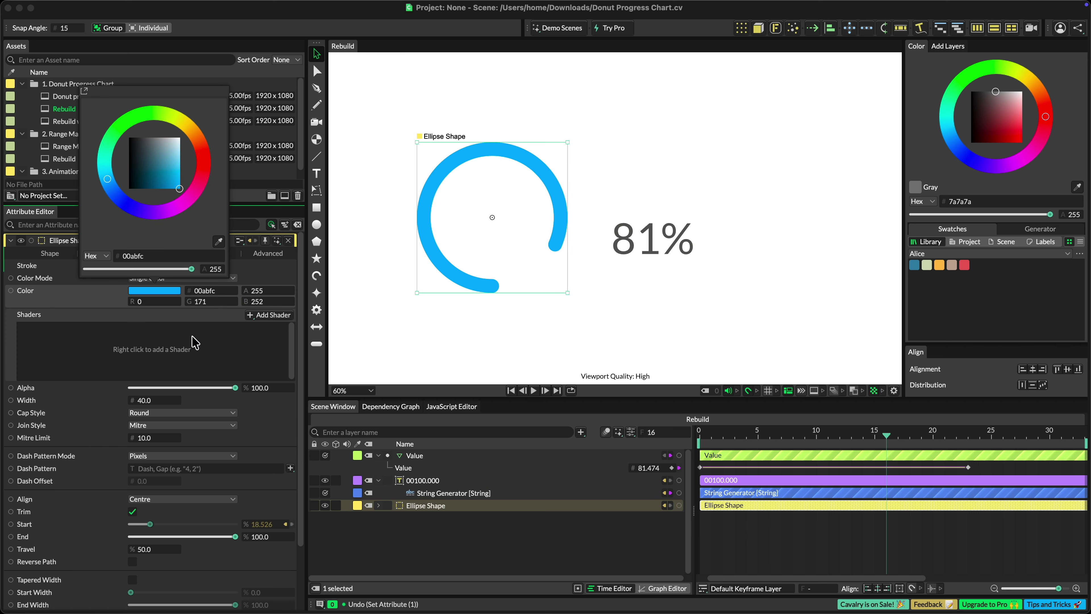
# Change the percentage text's fill colour to black, hex 000000
pyautogui.click(417, 480)
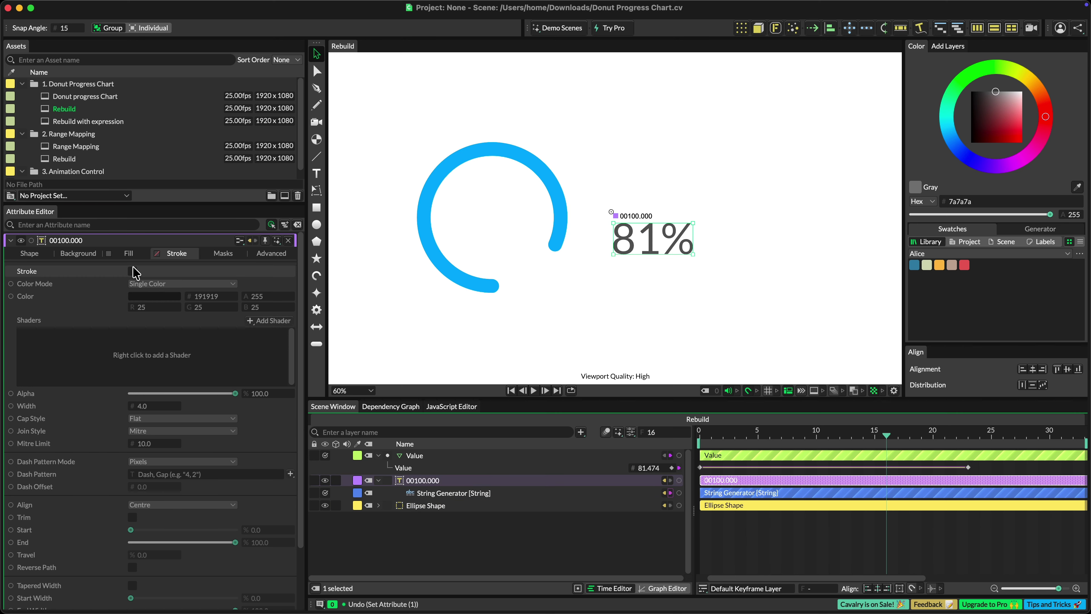
pyautogui.click(129, 253)
pyautogui.click(155, 278)
pyautogui.click(127, 125)
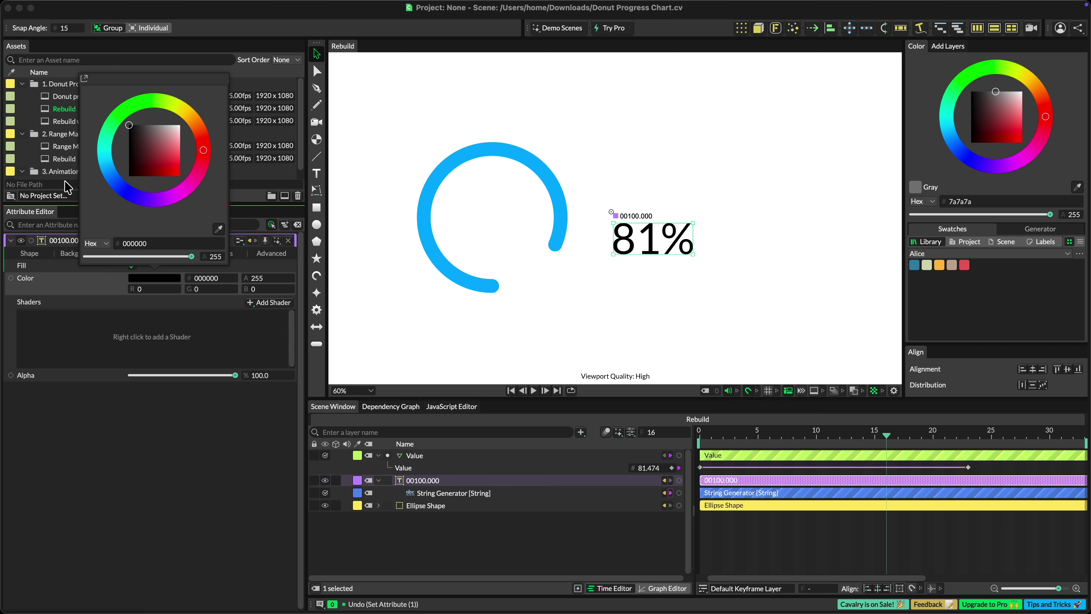
# Set the percentage text's font to Booton in the Semibold style
pyautogui.click(29, 253)
pyautogui.click(154, 452)
pyautogui.write('bo')
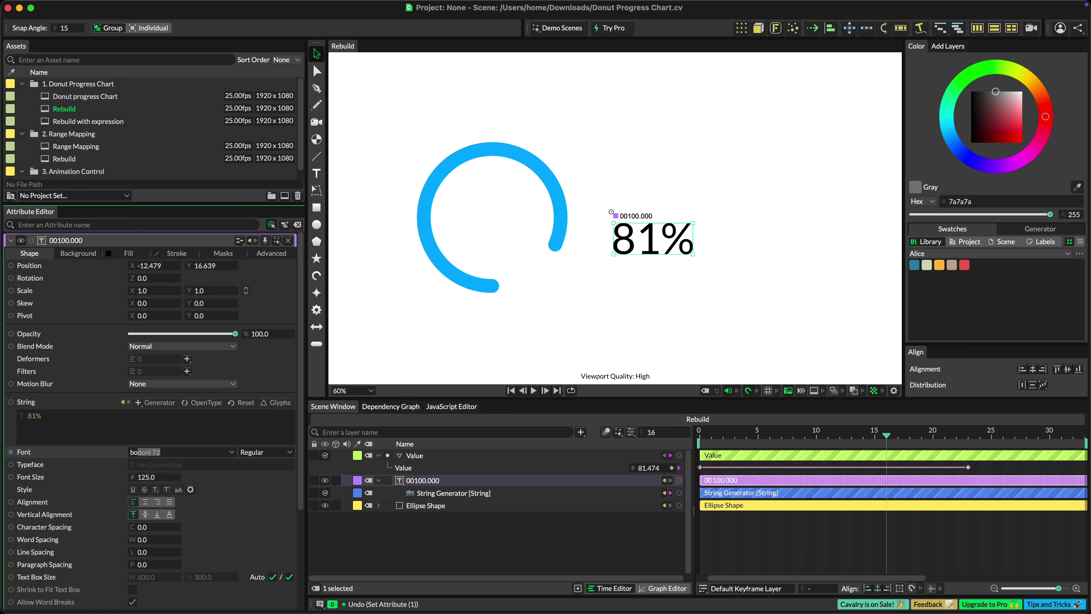
pyautogui.write('o')
pyautogui.press('Return')
pyautogui.click(264, 452)
pyautogui.scroll(-3, 269, 500)
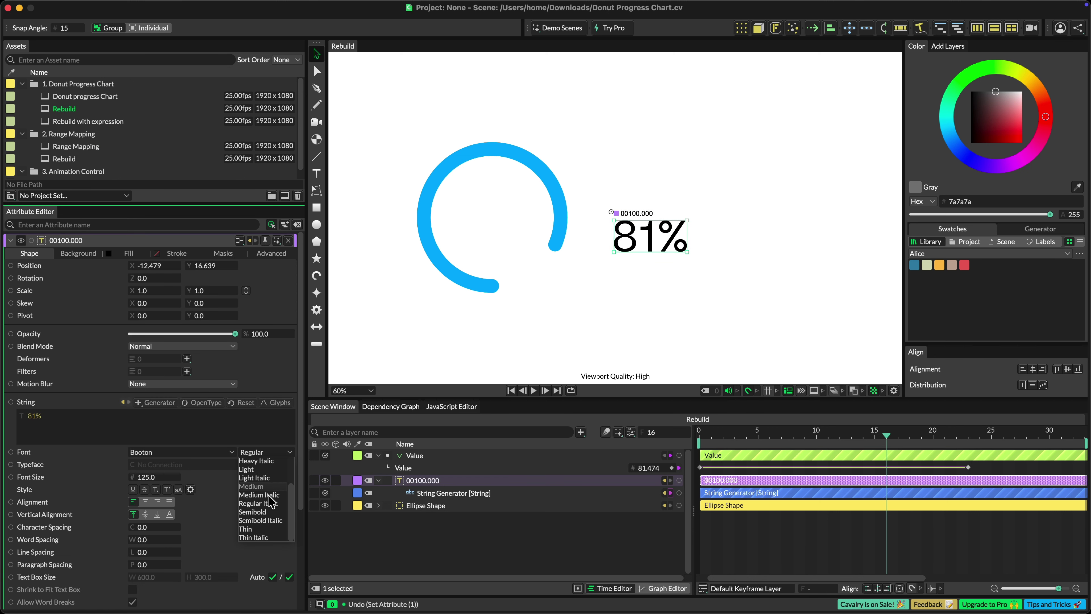
pyautogui.click(252, 511)
# Set the percentage text's font size to 250 and move it up to about X -14, Y 170 beside the donut
pyautogui.click(148, 476)
pyautogui.write('250')
pyautogui.press('Return')
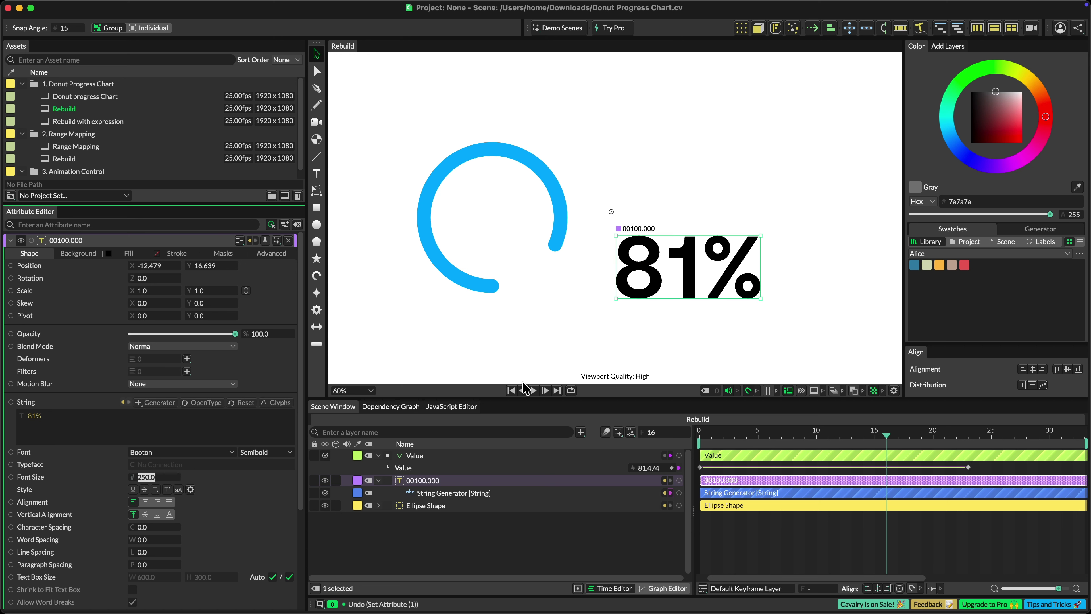
pyautogui.moveTo(641, 298); pyautogui.dragTo(640, 237)
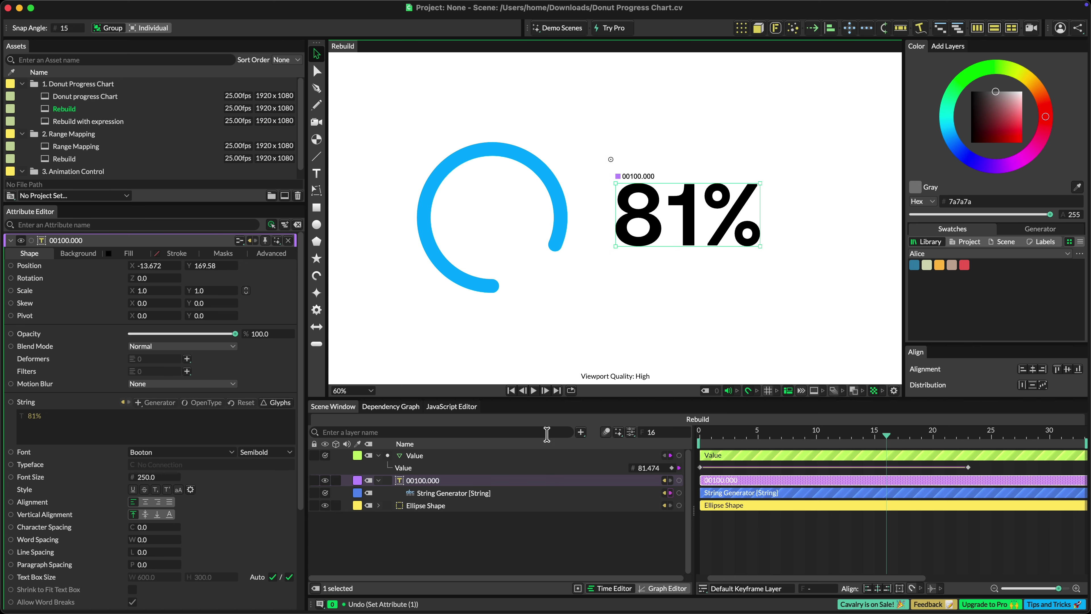
# Rename the text layer as Percentage and the ellipse layer as Donut
pyautogui.doubleClick(422, 480)
pyautogui.write('Percentage')
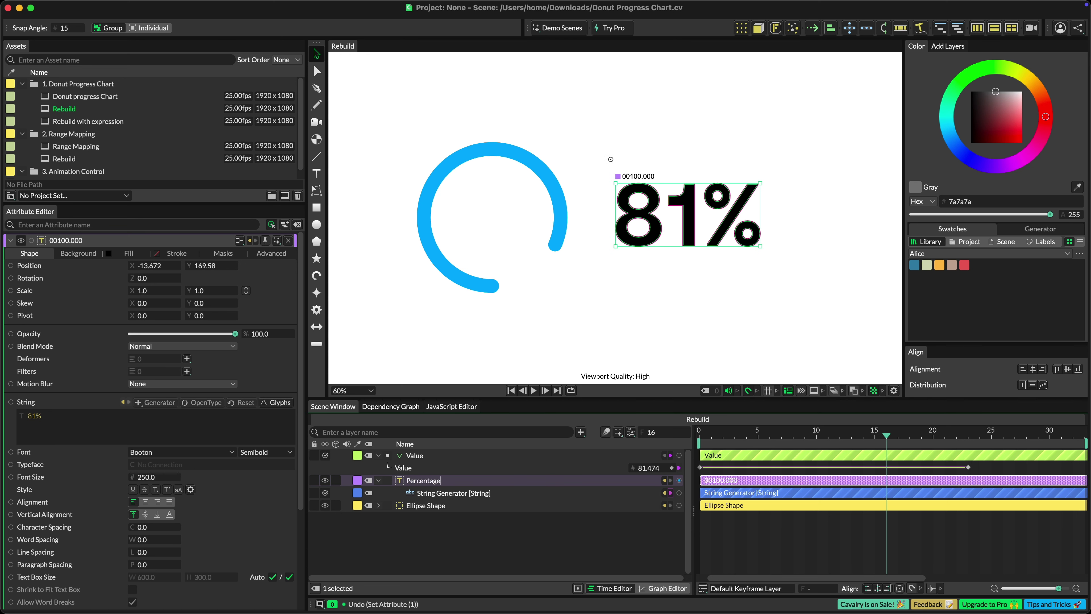
pyautogui.press('Return')
pyautogui.click(492, 217)
pyautogui.press('Return')
pyautogui.write('Donut')
pyautogui.press('Return')
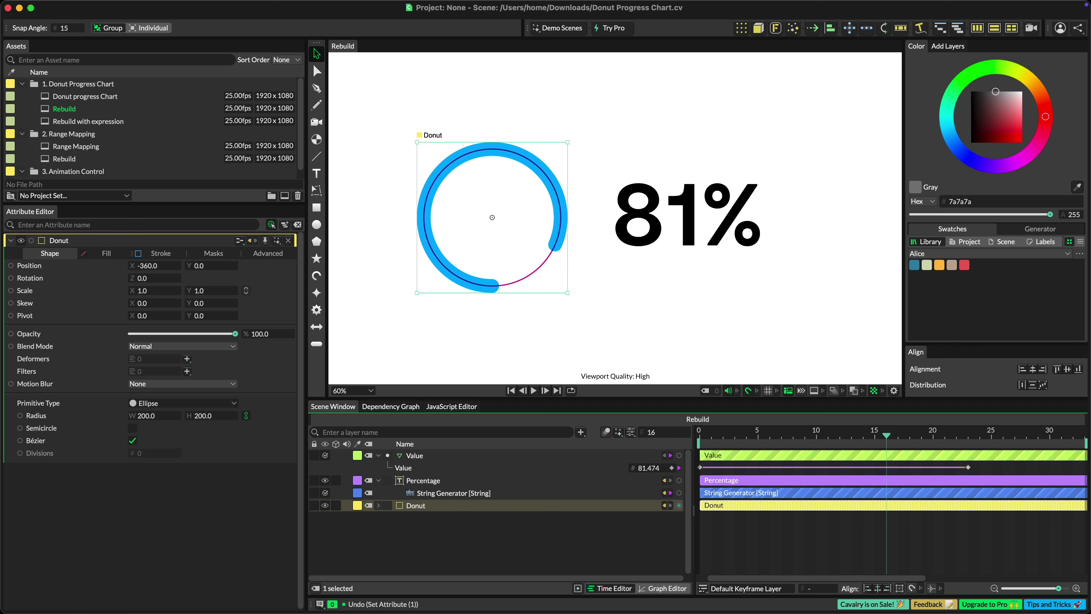
# Group all layers under the name Donut Chart and save the scene as an incremental version
pyautogui.press('super+a')
pyautogui.press('super+g')
pyautogui.press('Return')
pyautogui.write('Donut')
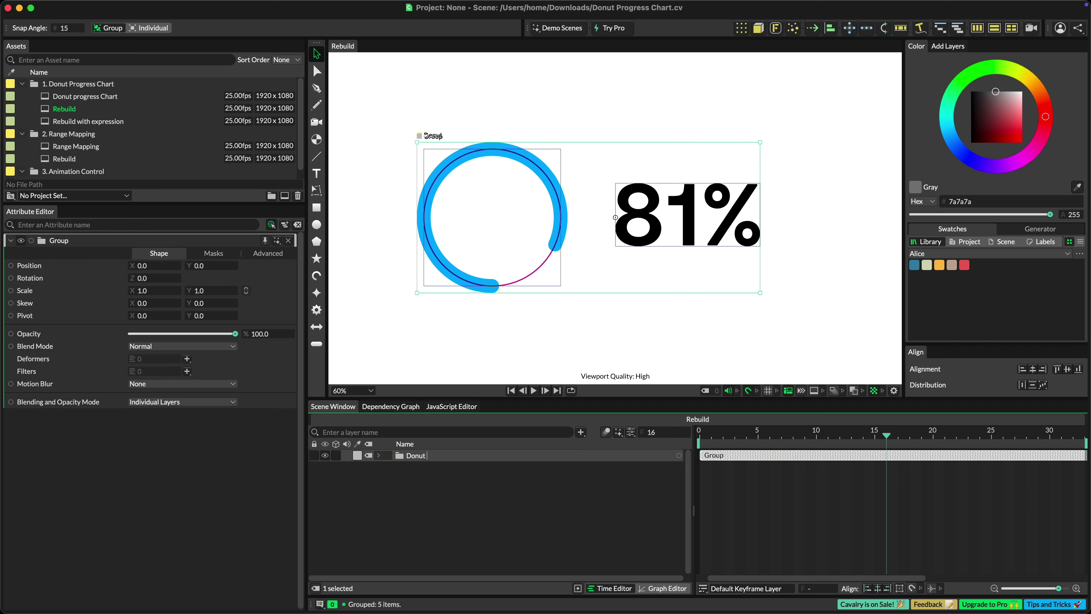
pyautogui.write(' Chart')
pyautogui.press('Return')
pyautogui.press('super+alt+s')
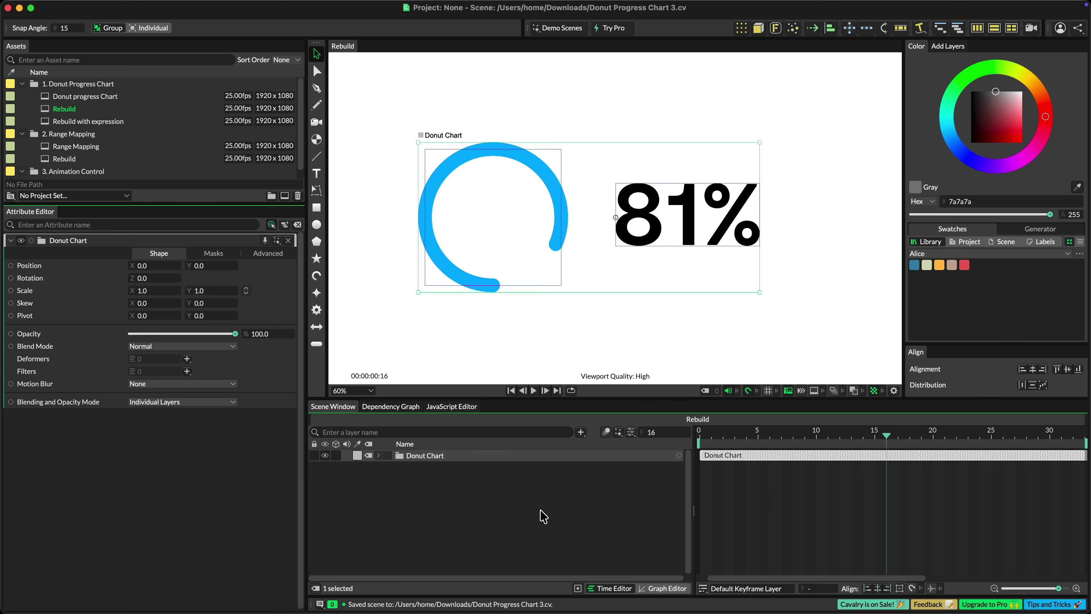
# Copy the Donut Chart group and paste it as text into the empty document in the text editor
pyautogui.rightClick(526, 485)
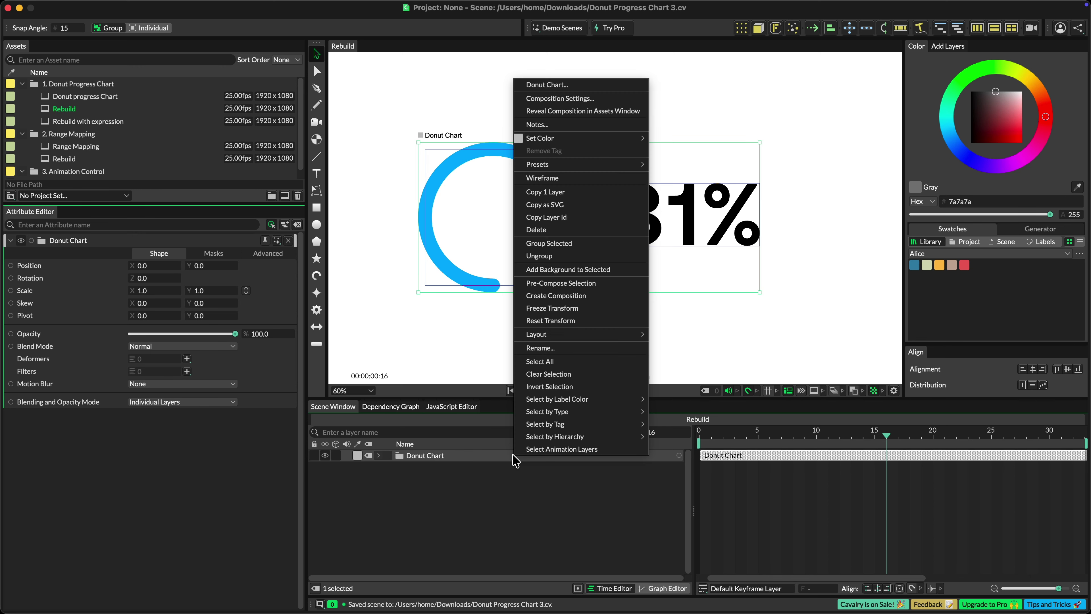
pyautogui.click(577, 291)
pyautogui.press('super+Tab')
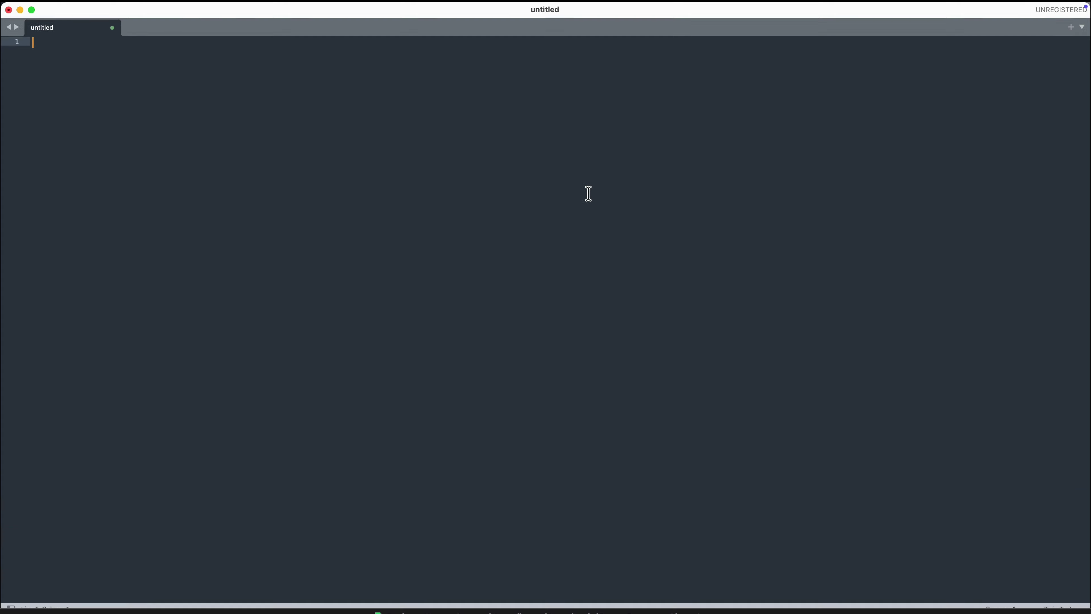
pyautogui.press('super+v')
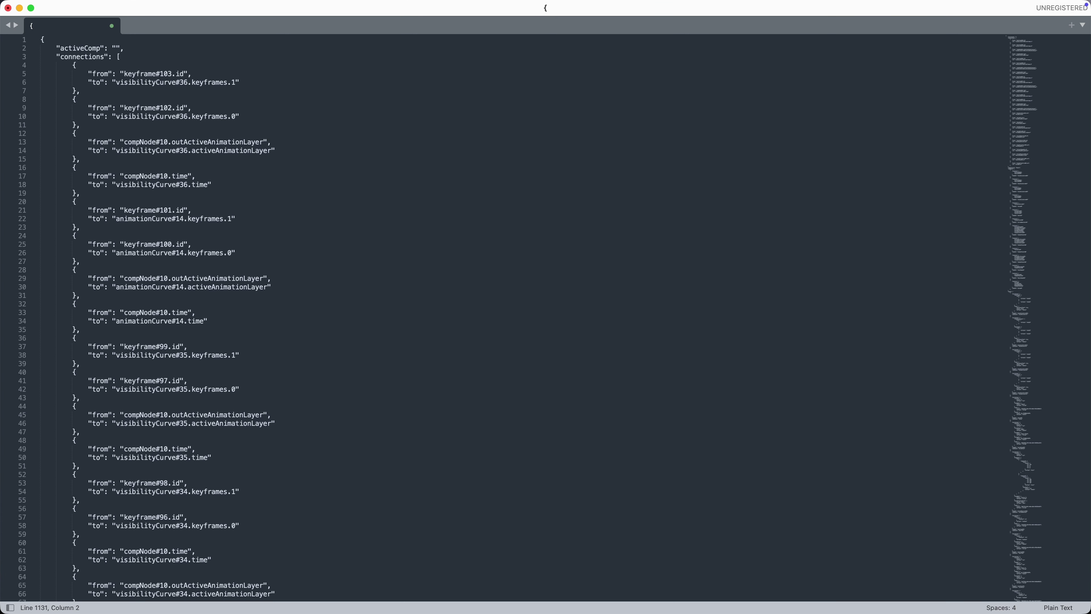
# Switch back to Cavalry, paste the Donut Chart layers into the empty Rebuild composition and play the animation
pyautogui.press('super+Tab')
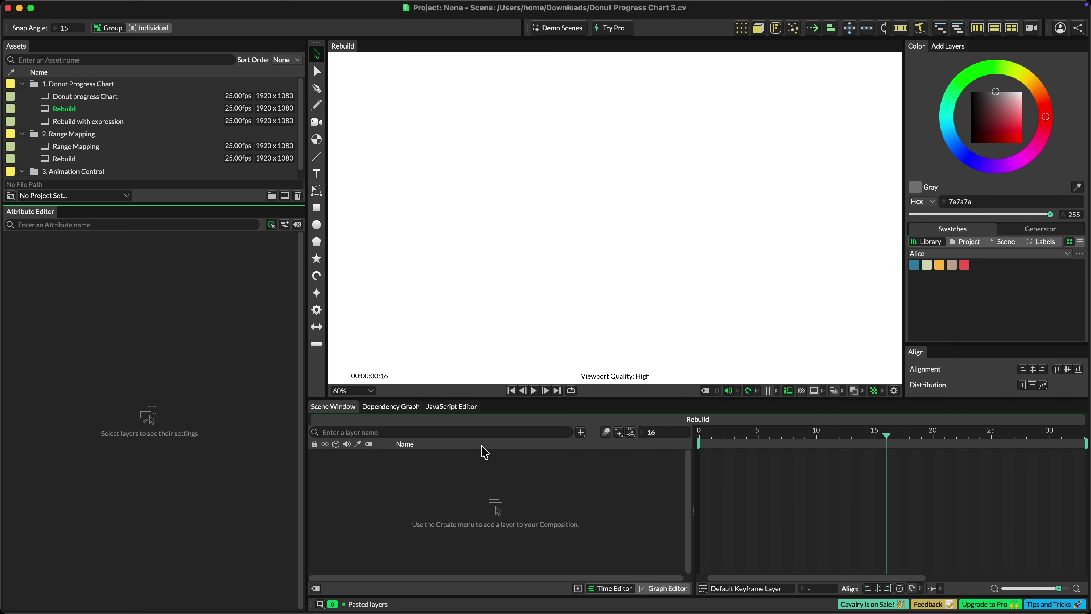
pyautogui.rightClick(458, 488)
pyautogui.click(476, 514)
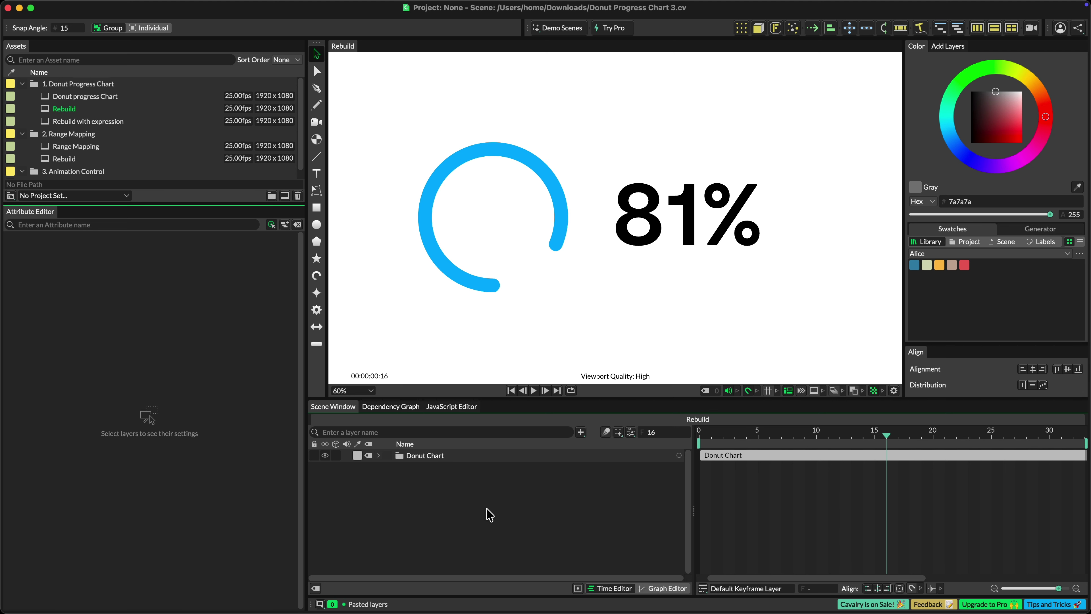
pyautogui.press('space')
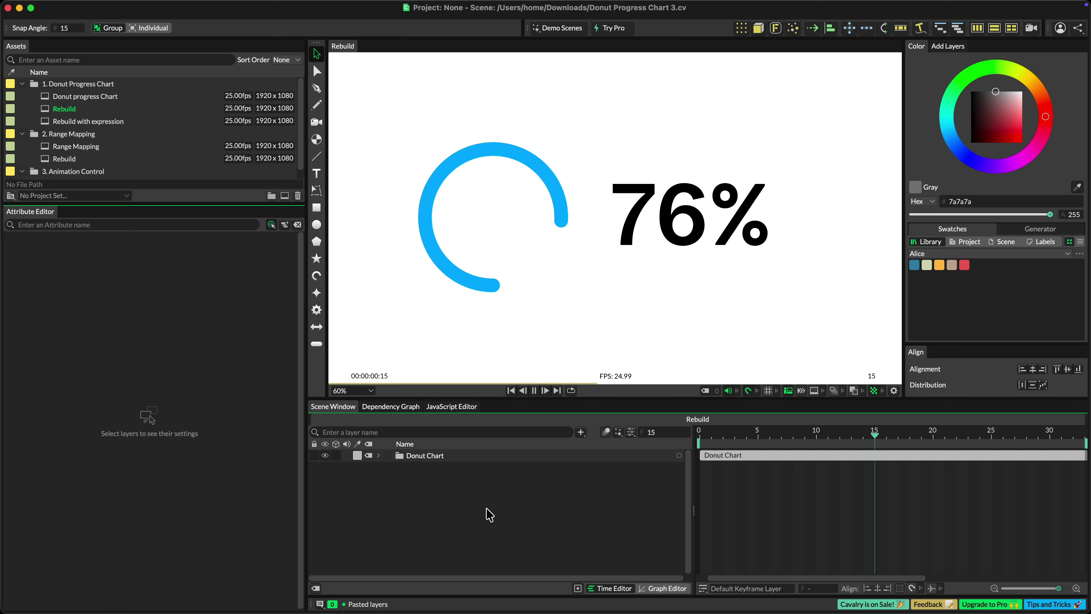
# Search Raycast for "clip" and open Clipboard History
pyautogui.hotkey('alt', 'space')
pyautogui.write('clip')
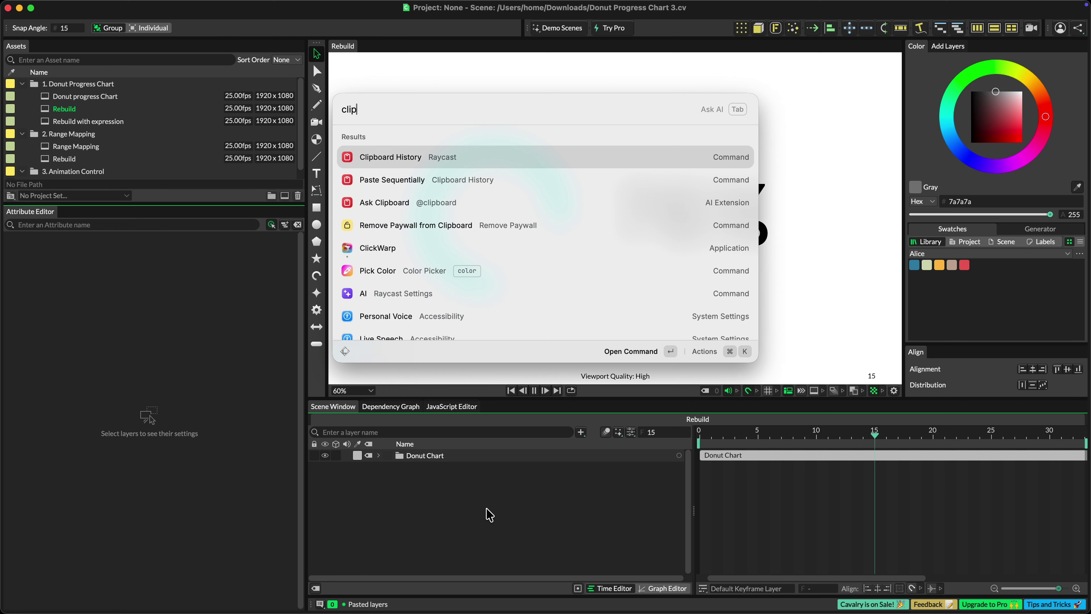
pyautogui.press('Return')
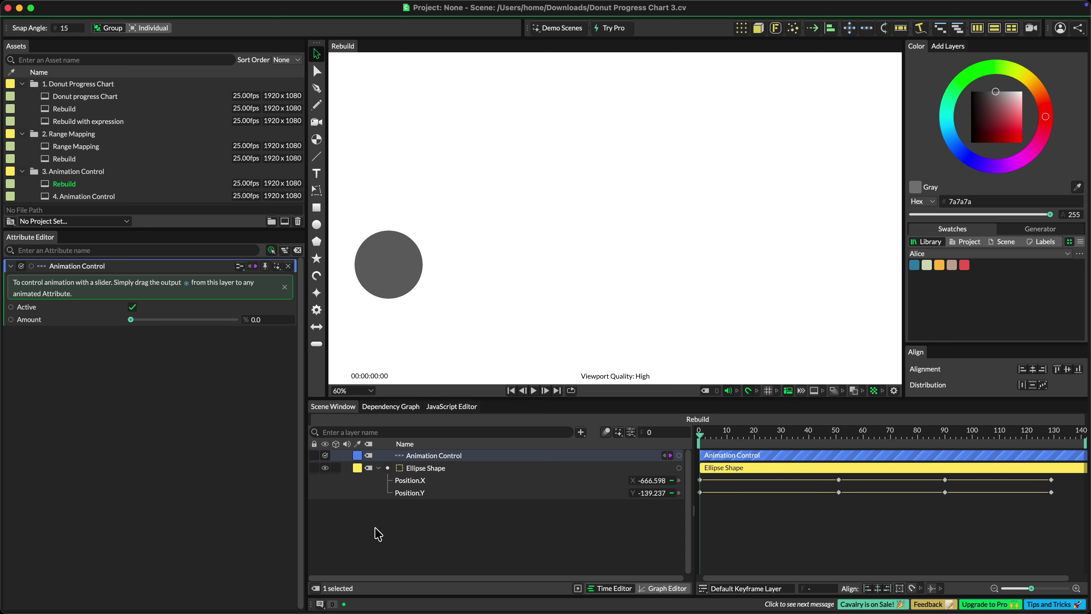
# Delete the Animation Control layer from the Rebuild composition in the 3. Animation Control folder
pyautogui.moveTo(131, 319)
pyautogui.mouseDown()
pyautogui.moveTo(234, 327)
pyautogui.moveTo(130, 330)
pyautogui.mouseUp()
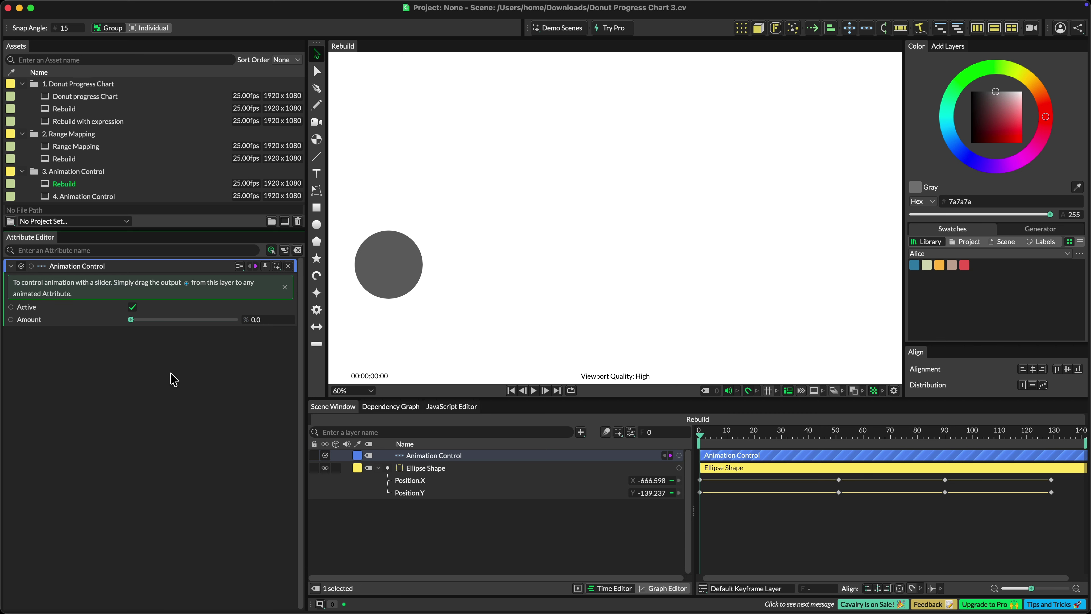
pyautogui.click(412, 455)
pyautogui.press('BackSpace')
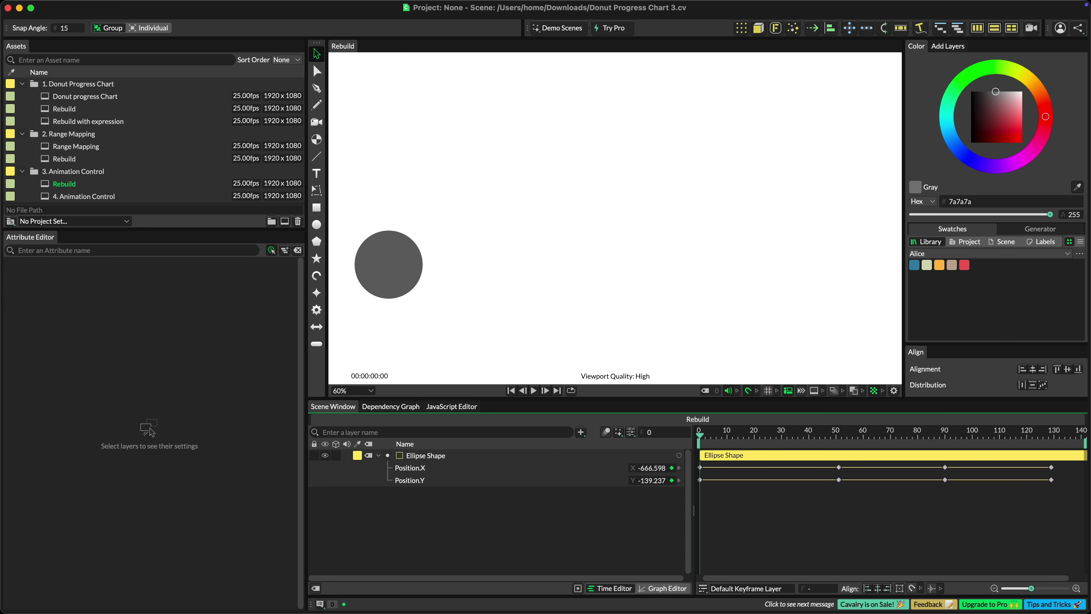
# Preview the circle's keyframed motion and add an Animation Control layer to the Rebuild composition
pyautogui.press('space')
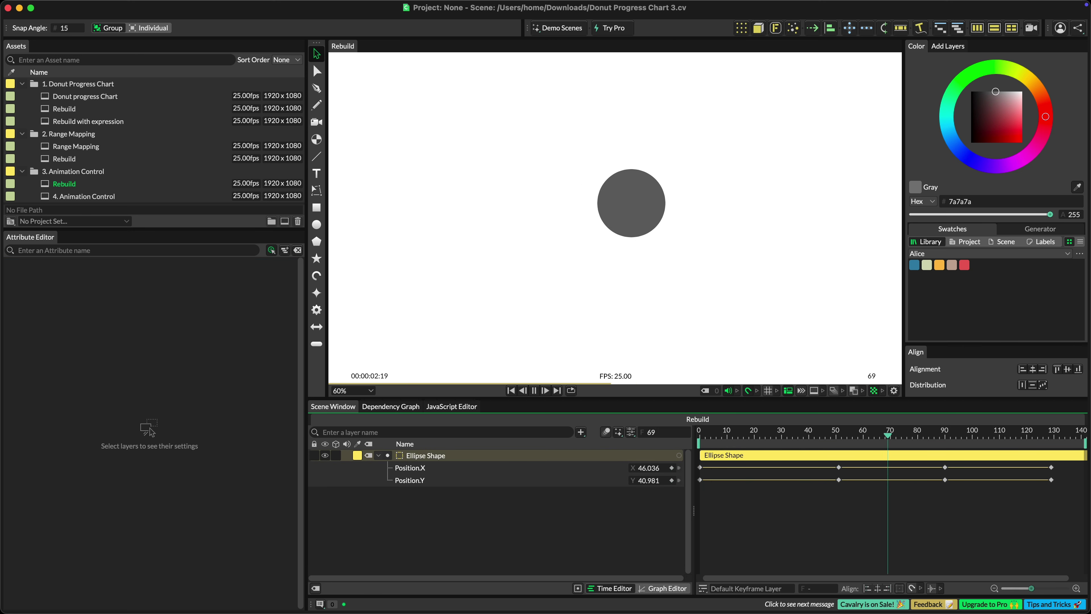
pyautogui.press('space')
pyautogui.click(580, 432)
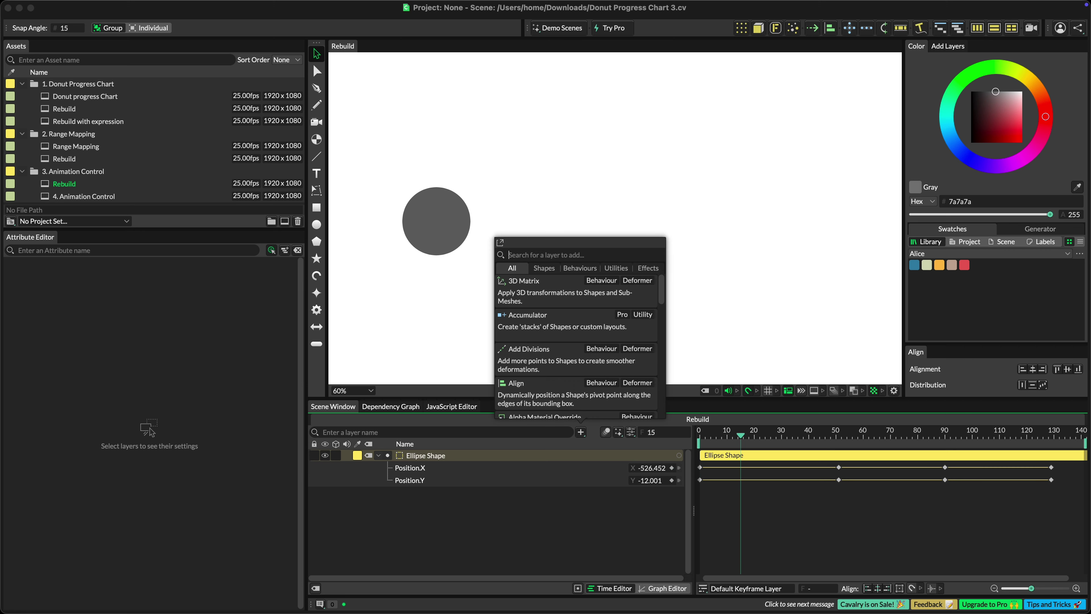
pyautogui.write('anima')
pyautogui.press('Return')
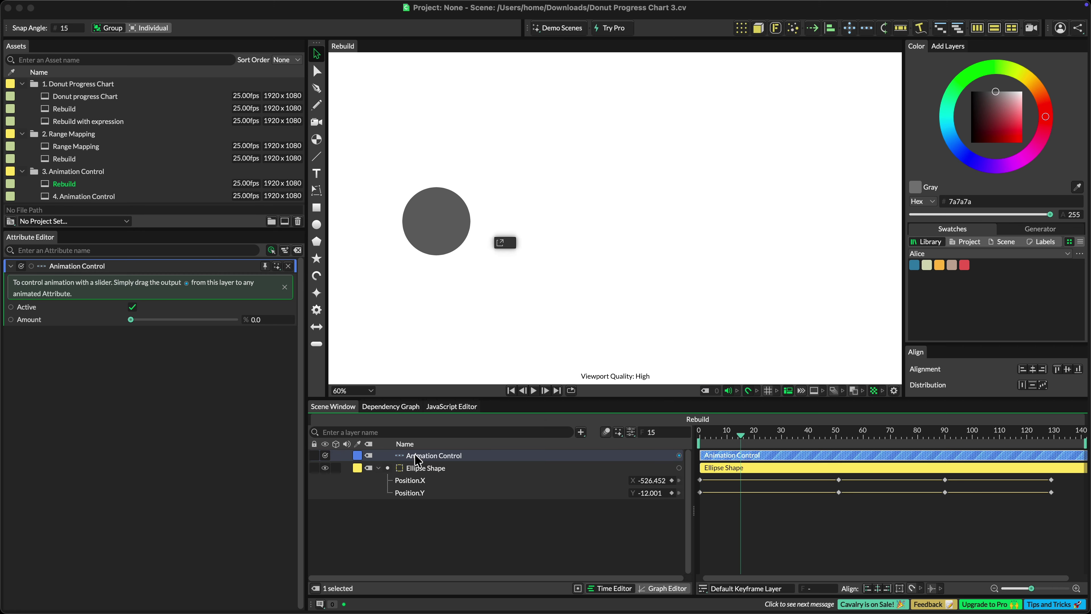
# Connect the Animation Control output to the Ellipse Shape's Position X and Y, and play the composition
pyautogui.click(392, 470)
pyautogui.moveTo(678, 455); pyautogui.dragTo(154, 292)
pyautogui.moveTo(679, 455); pyautogui.dragTo(207, 291)
pyautogui.press('space')
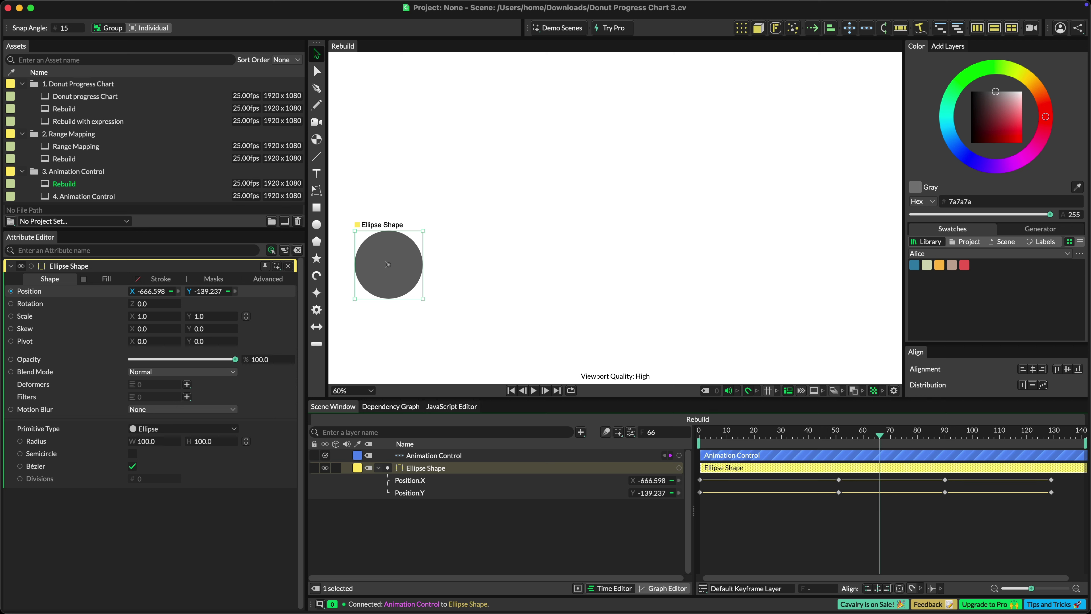
# Test the circle's motion by varying the Animation Control's Amount and return it to 0%
pyautogui.click(442, 458)
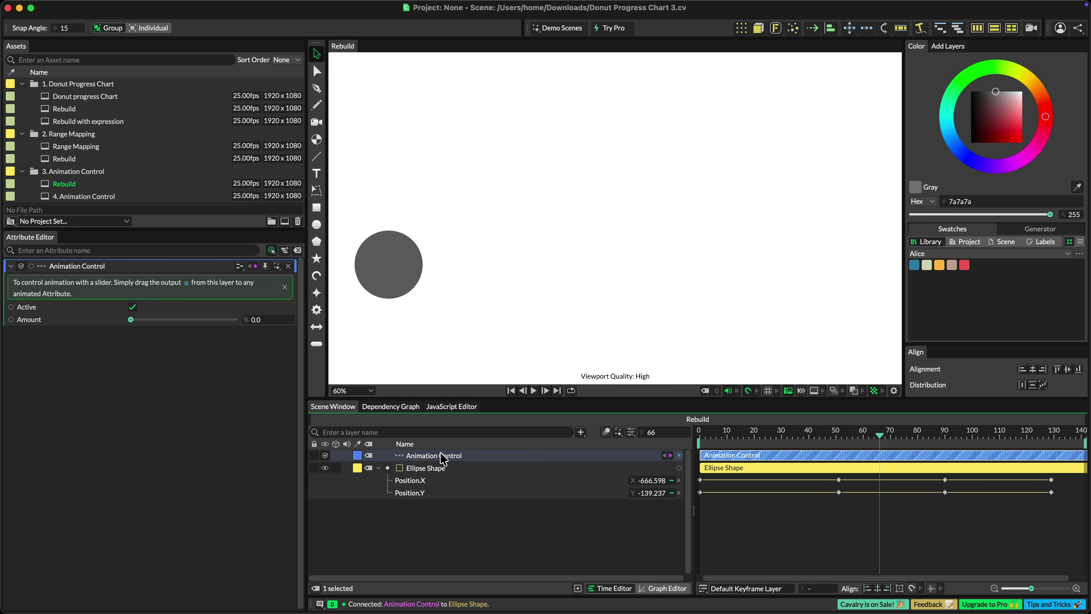
pyautogui.click(130, 320)
pyautogui.moveTo(131, 323)
pyautogui.mouseDown()
pyautogui.moveTo(239, 328)
pyautogui.moveTo(131, 326)
pyautogui.mouseUp()
# Add a Rectangle Shape and keyframe its Opacity at 100% on frame 66 and 0% on frame 0
pyautogui.click(317, 209)
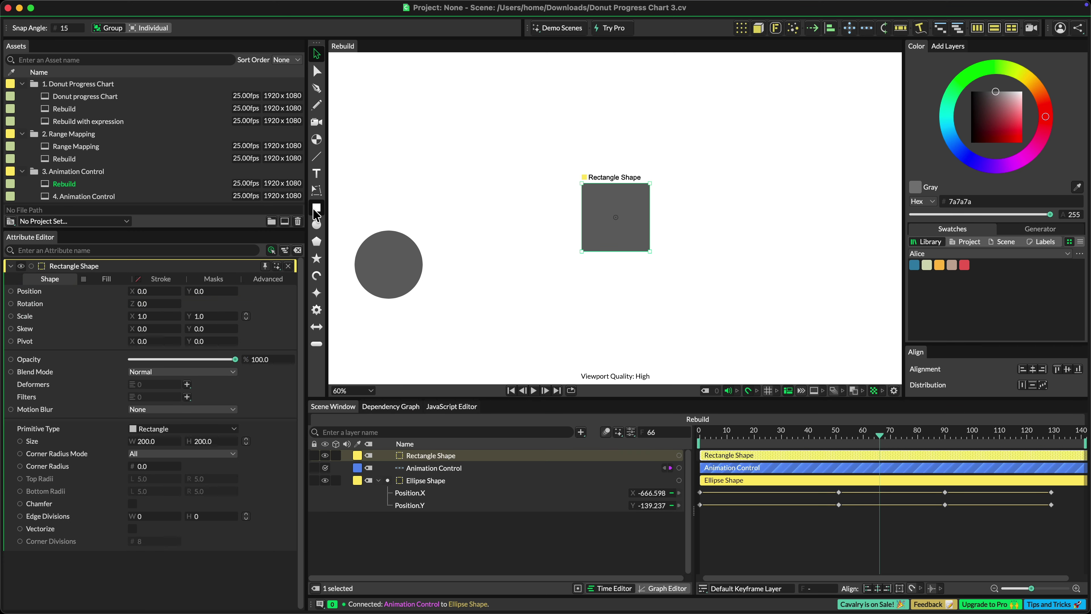
pyautogui.click(285, 359)
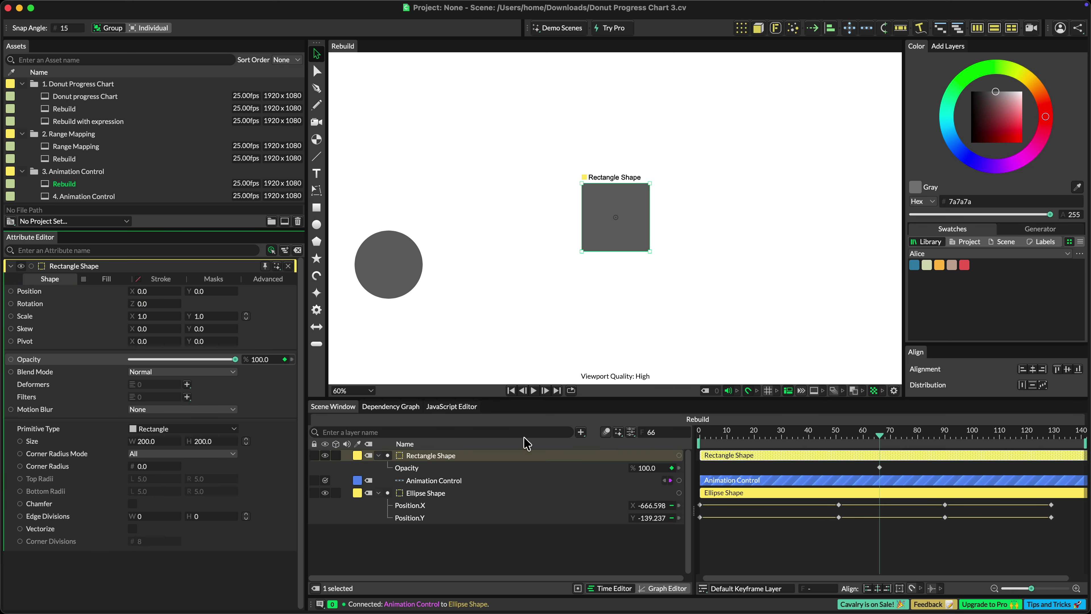
pyautogui.click(691, 434)
pyautogui.click(648, 467)
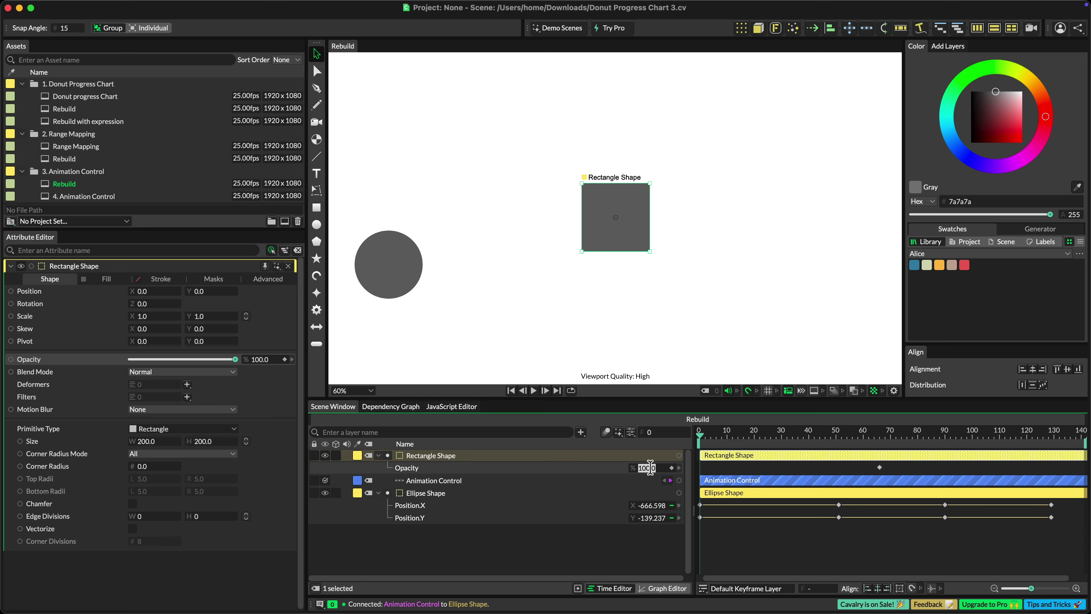
pyautogui.write('0')
pyautogui.press('Return')
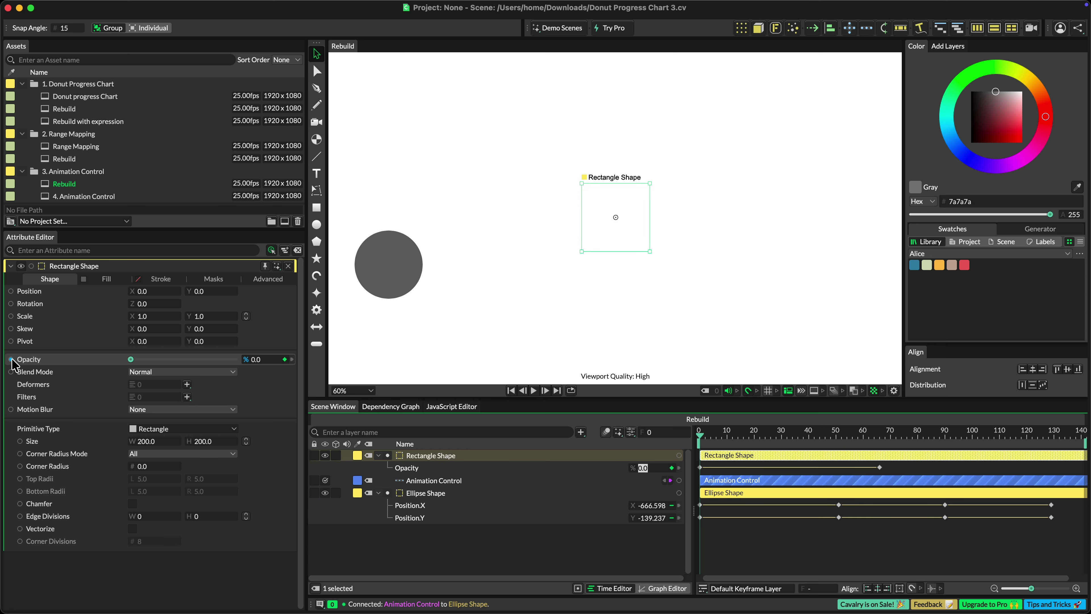
# Connect the Rectangle Shape's Opacity to the Animation Control's Amount and scrub the timeline to check the linked motion
pyautogui.moveTo(11, 360); pyautogui.dragTo(446, 482)
pyautogui.click(485, 500)
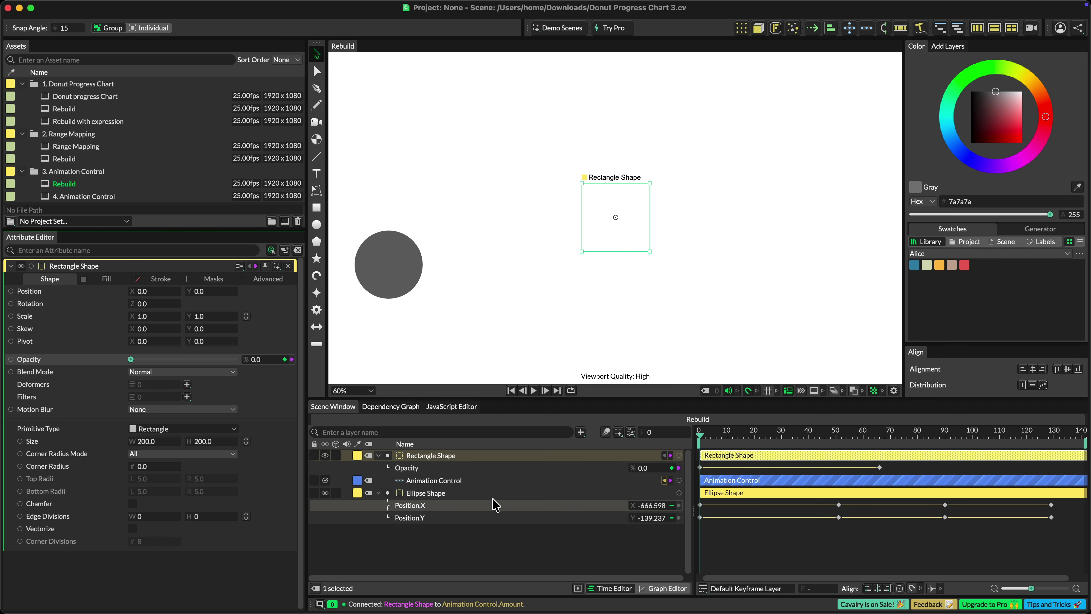
pyautogui.moveTo(709, 435)
pyautogui.mouseDown()
pyautogui.moveTo(882, 442)
pyautogui.moveTo(697, 443)
pyautogui.mouseUp()
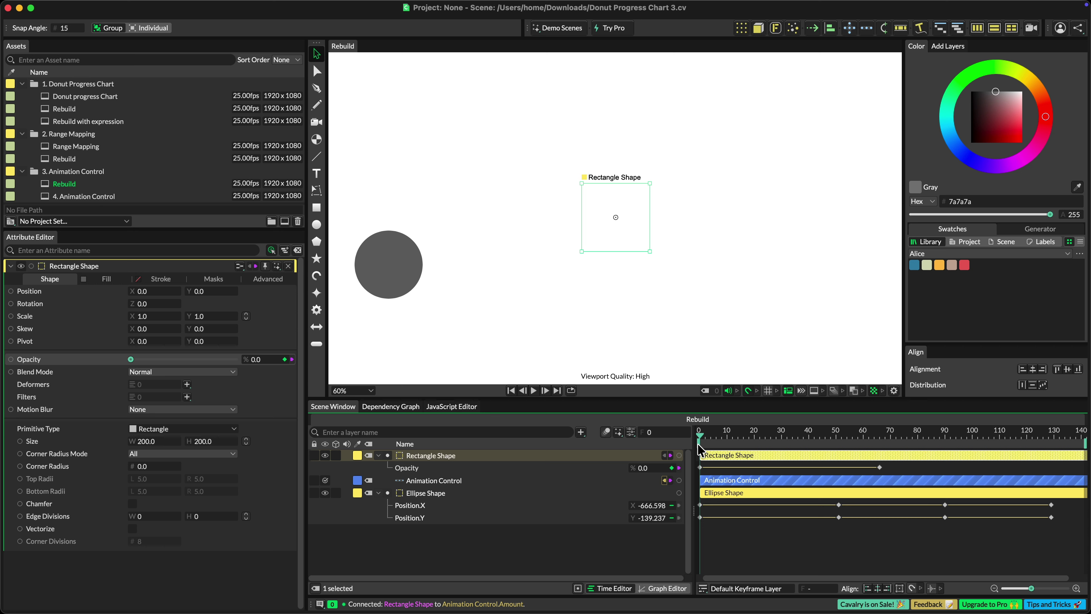